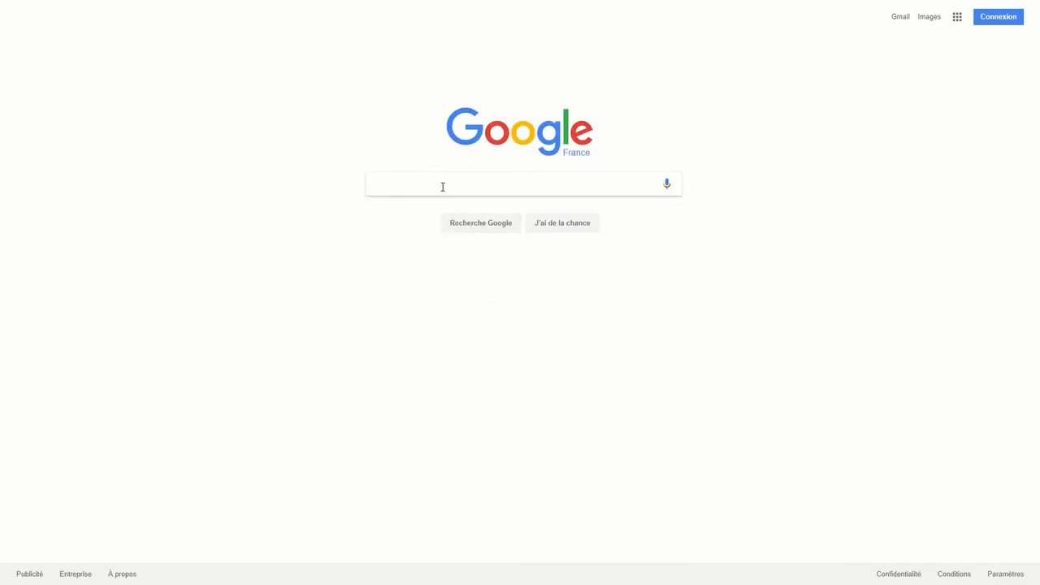
# Search Google for 'pole emploi' and open the 'Accueil Pôle emploi' result
pyautogui.write('pole emplo')
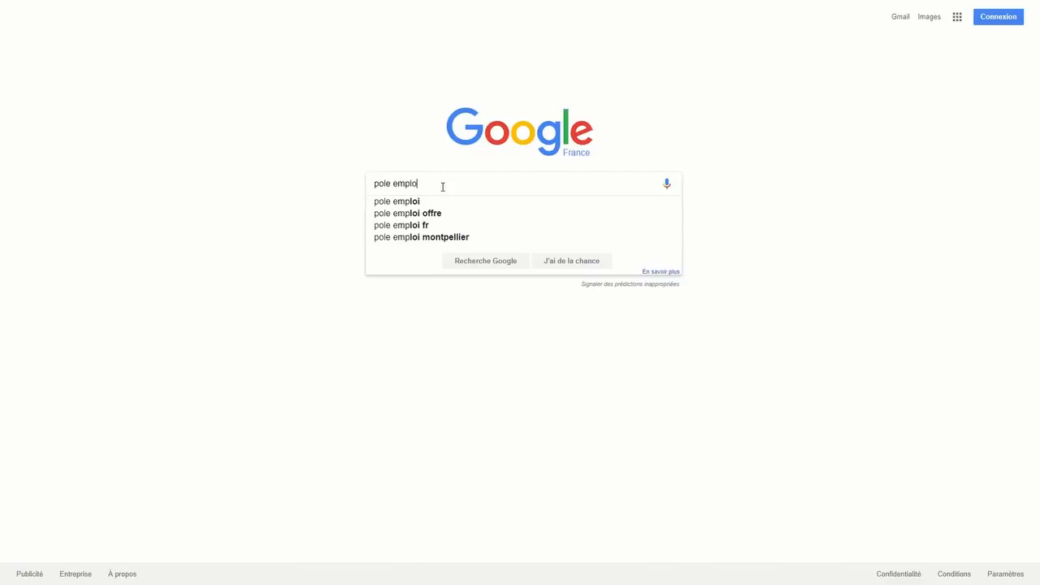
pyautogui.write('i')
pyautogui.press('Return')
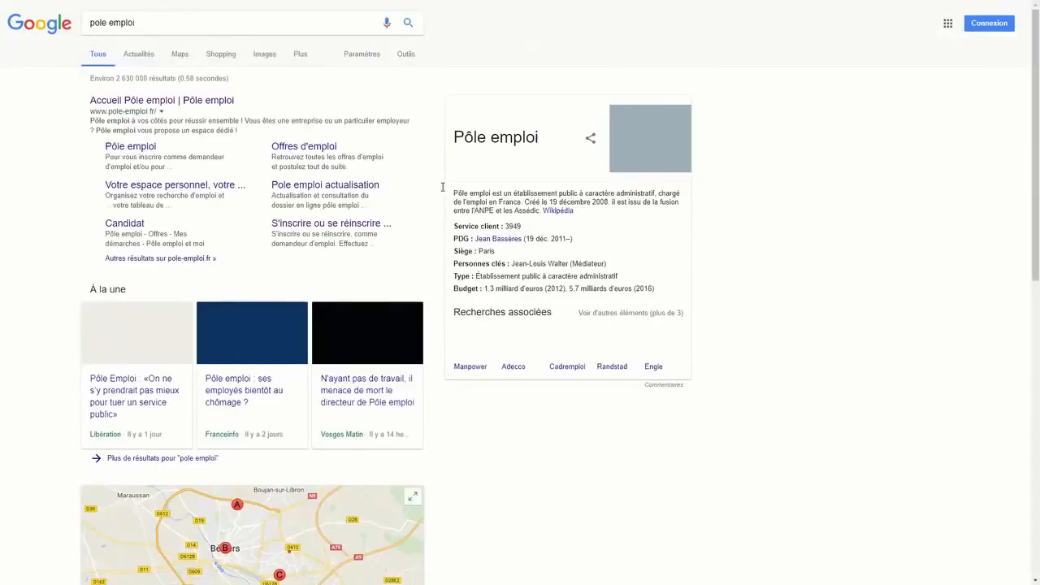
pyautogui.click(149, 103)
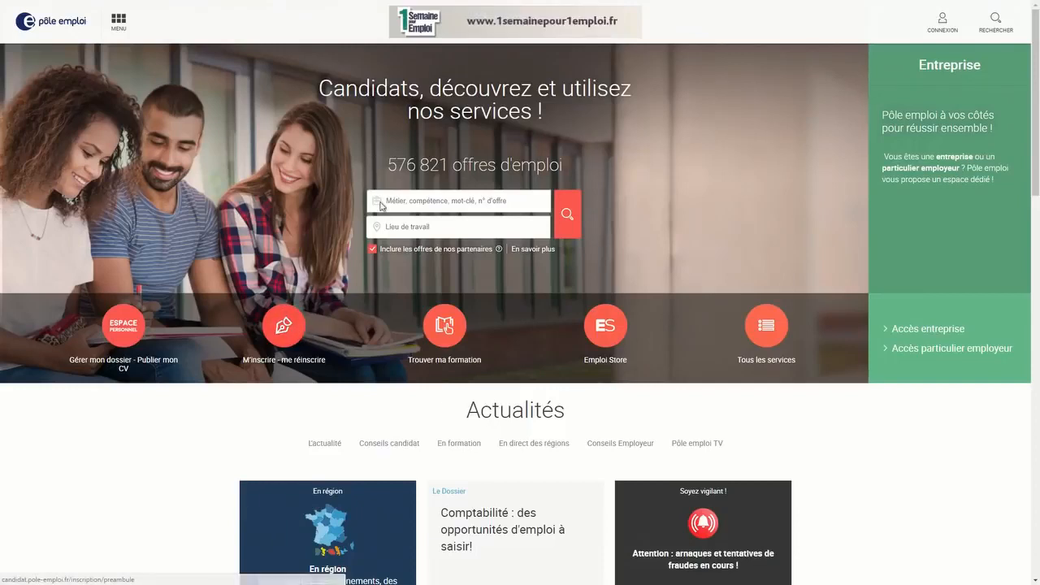
# Open 'M'inscrire - me réinscrire' and review the three registration steps and required documents such as Carte vitale
pyautogui.click(282, 328)
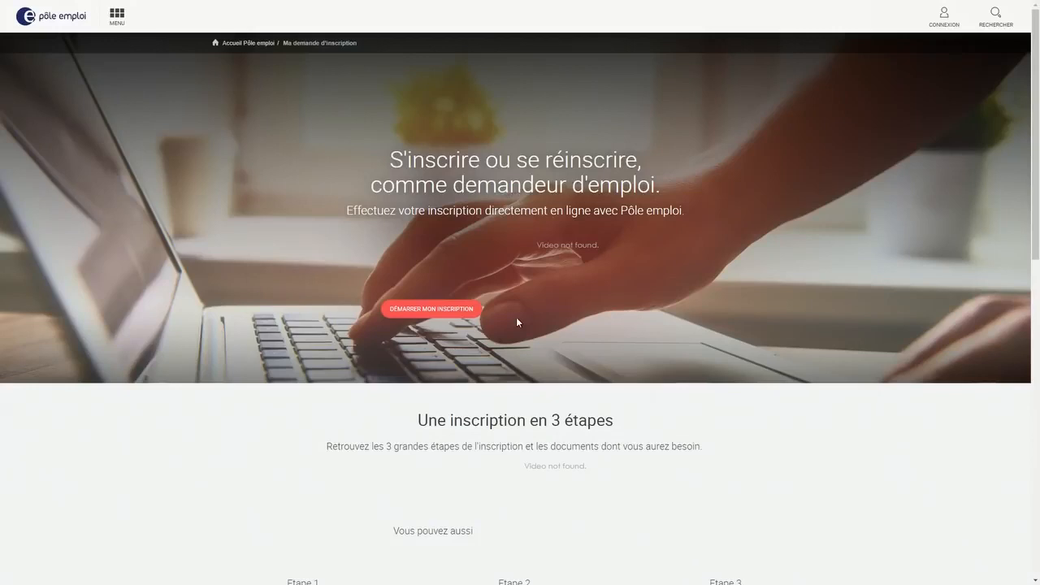
pyautogui.scroll(-4, 517, 322)
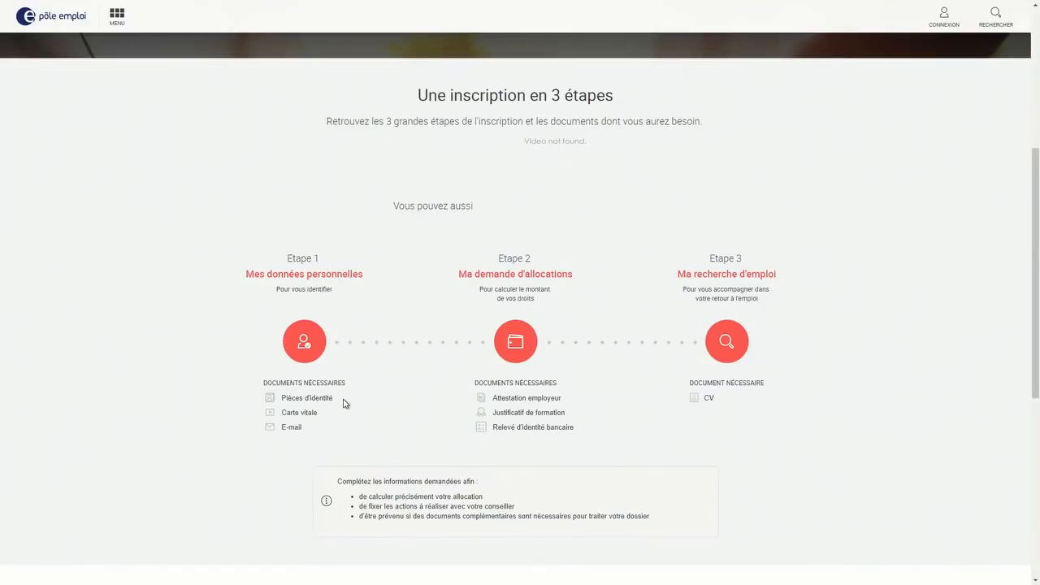
pyautogui.moveTo(319, 412); pyautogui.dragTo(284, 412)
pyautogui.click(352, 419)
pyautogui.scroll(4, 350, 419)
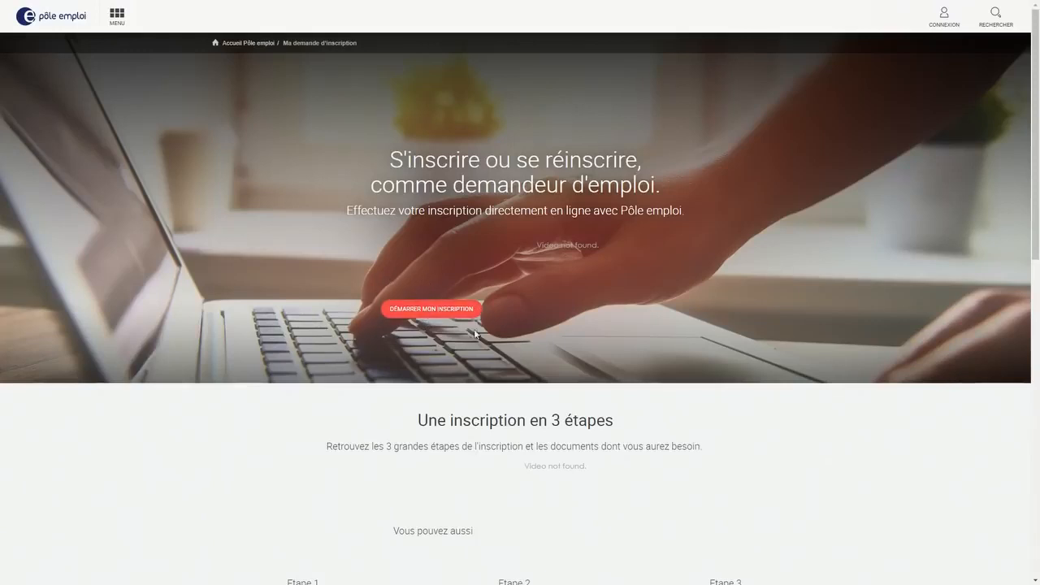
# Scroll to 'Démarrer mon inscription' and pick out the job-search availability question
pyautogui.scroll(-2, 453, 315)
pyautogui.scroll(-10, 454, 315)
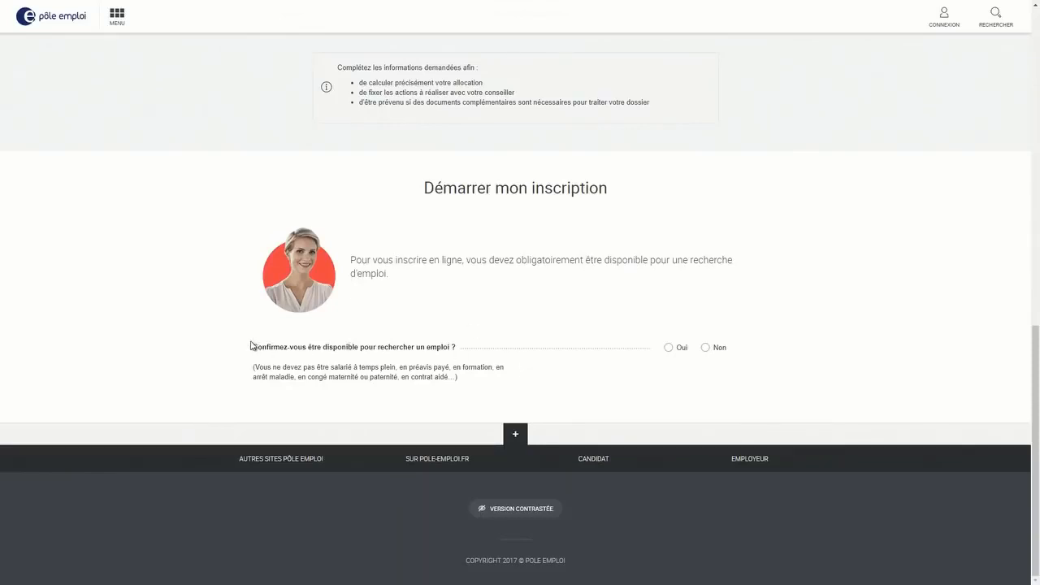
pyautogui.moveTo(252, 347); pyautogui.dragTo(458, 351)
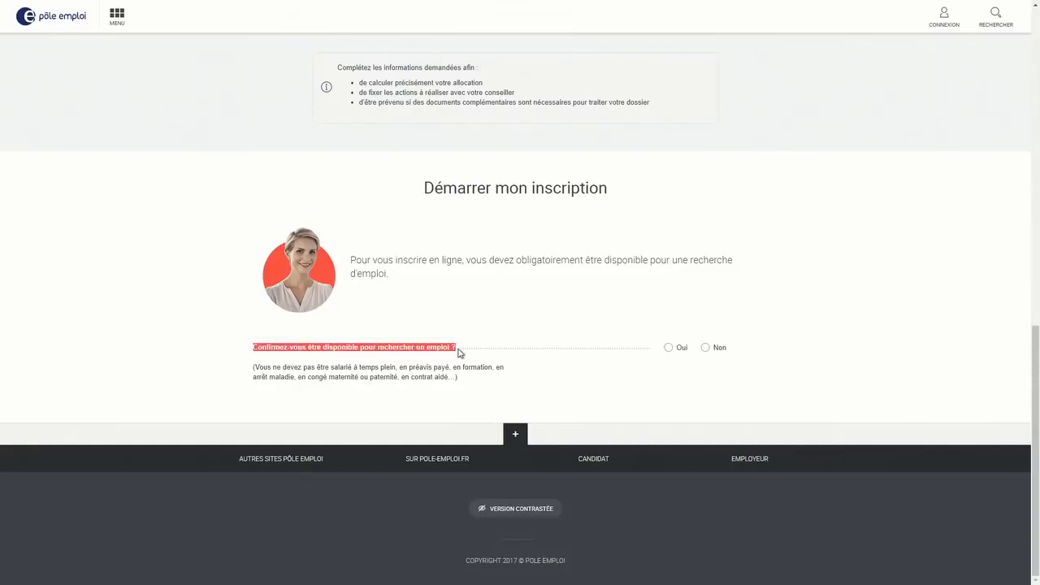
pyautogui.click(458, 351)
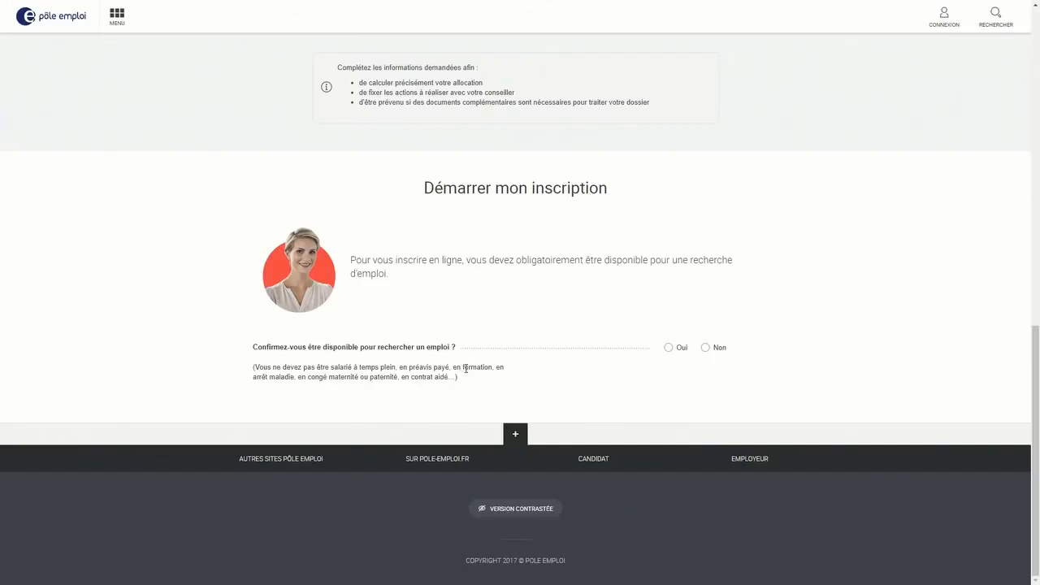
# Answer Oui to being available for a job search and Non to the CSP/PAP question
pyautogui.click(707, 351)
pyautogui.scroll(-2, 710, 358)
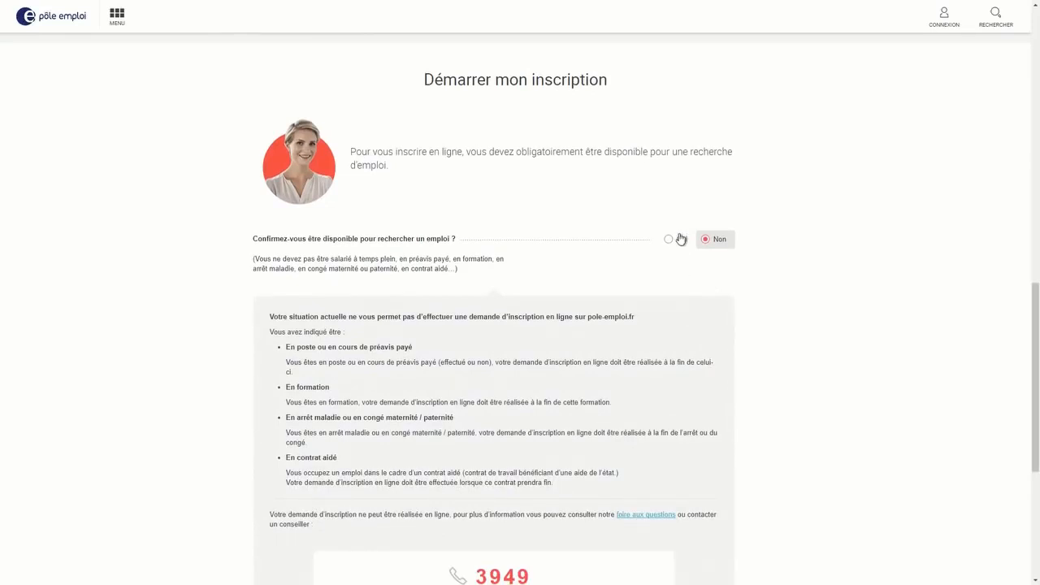
pyautogui.click(673, 242)
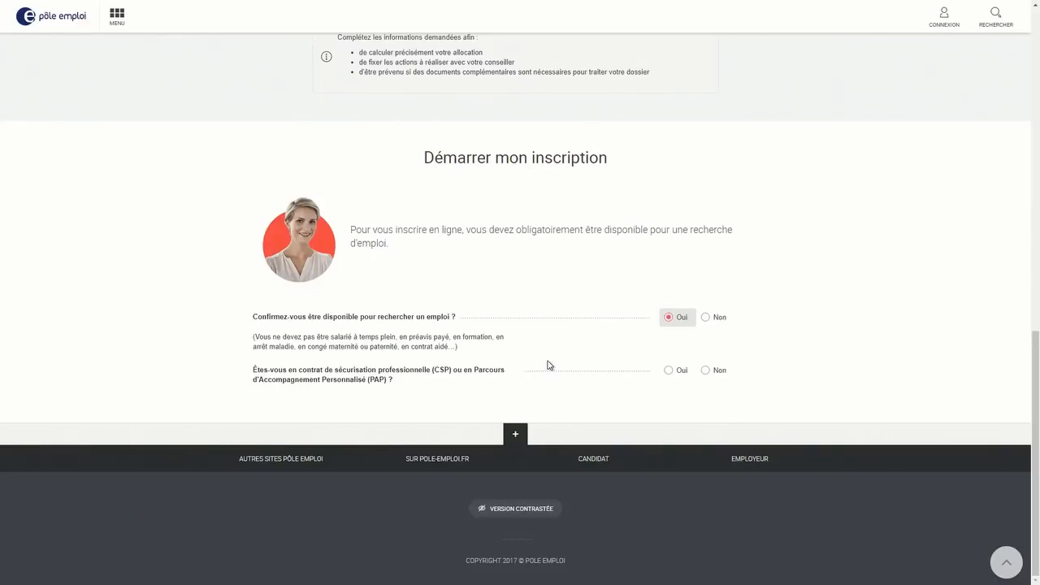
pyautogui.click(708, 371)
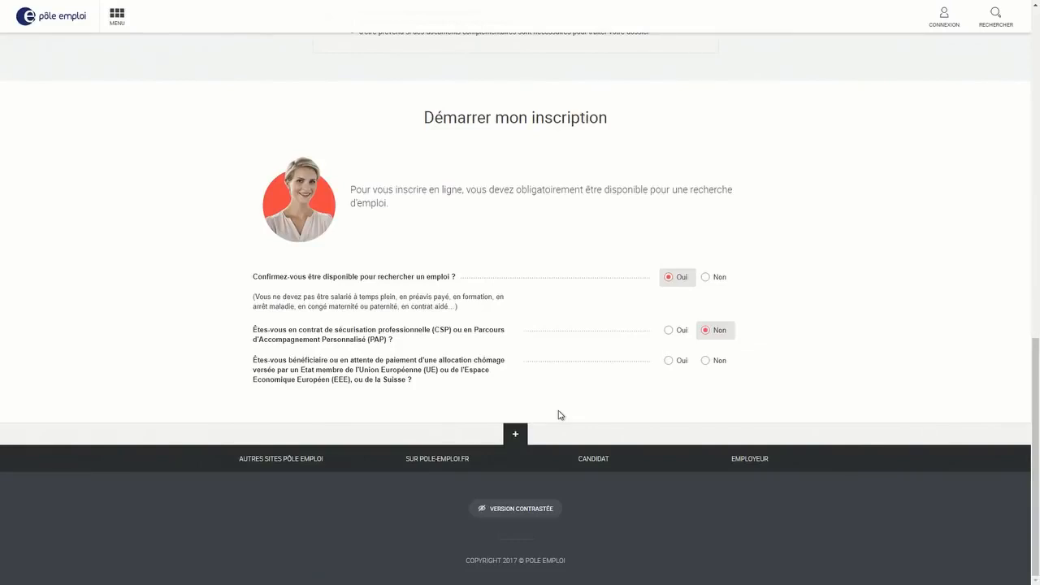
# Answer Non to receiving an EU/EEA/Swiss unemployment allowance
pyautogui.click(682, 360)
pyautogui.scroll(-2, 688, 382)
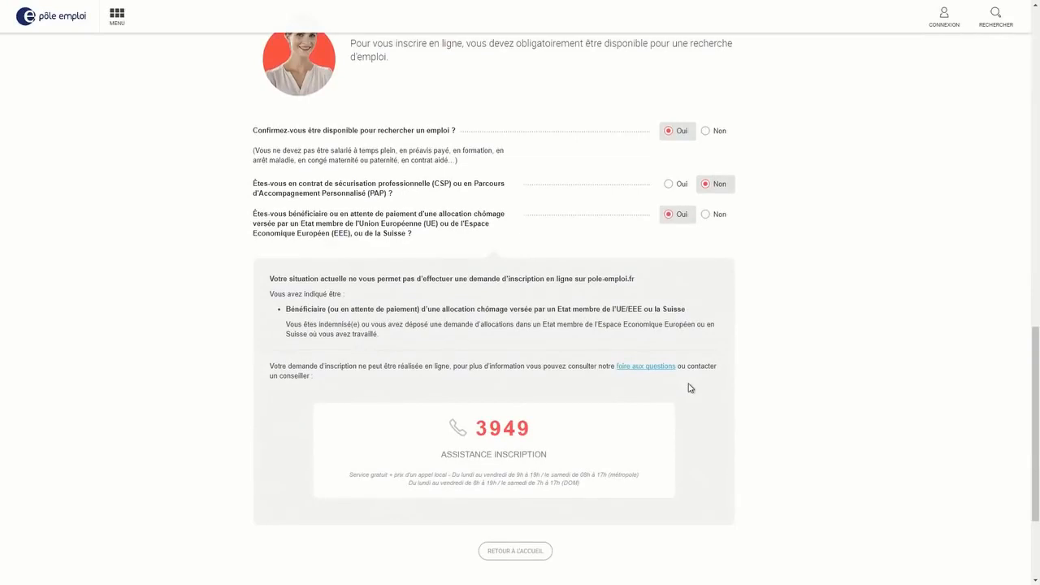
pyautogui.click(705, 216)
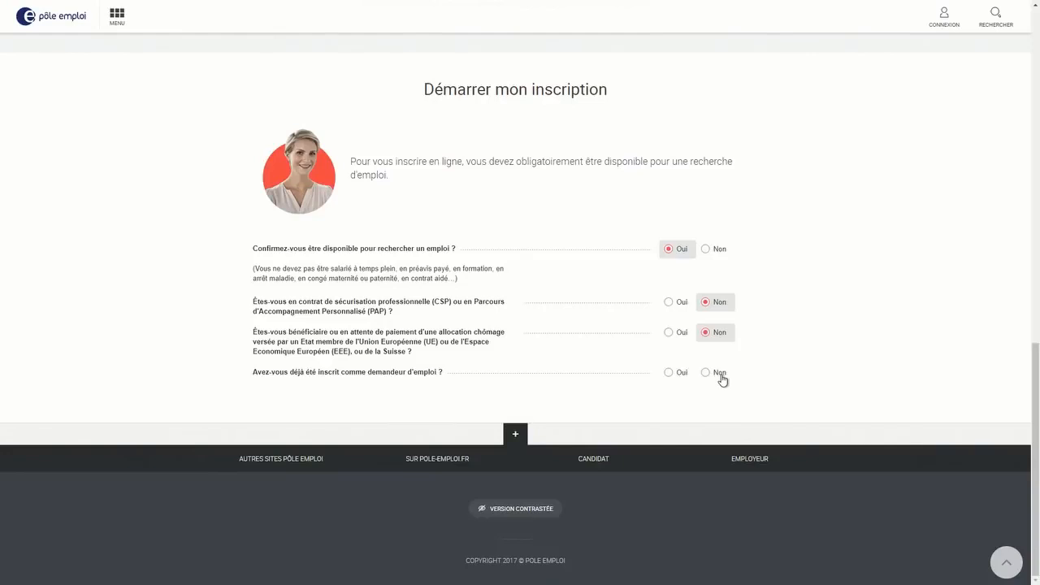
# Answer Non to having previously registered with Pôle emploi
pyautogui.click(678, 374)
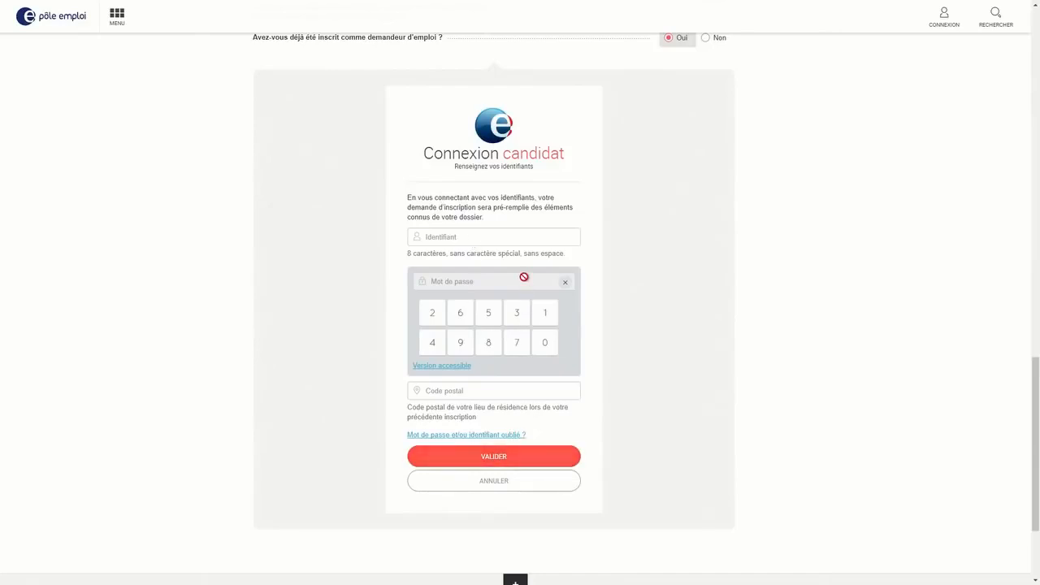
pyautogui.scroll(2, 561, 386)
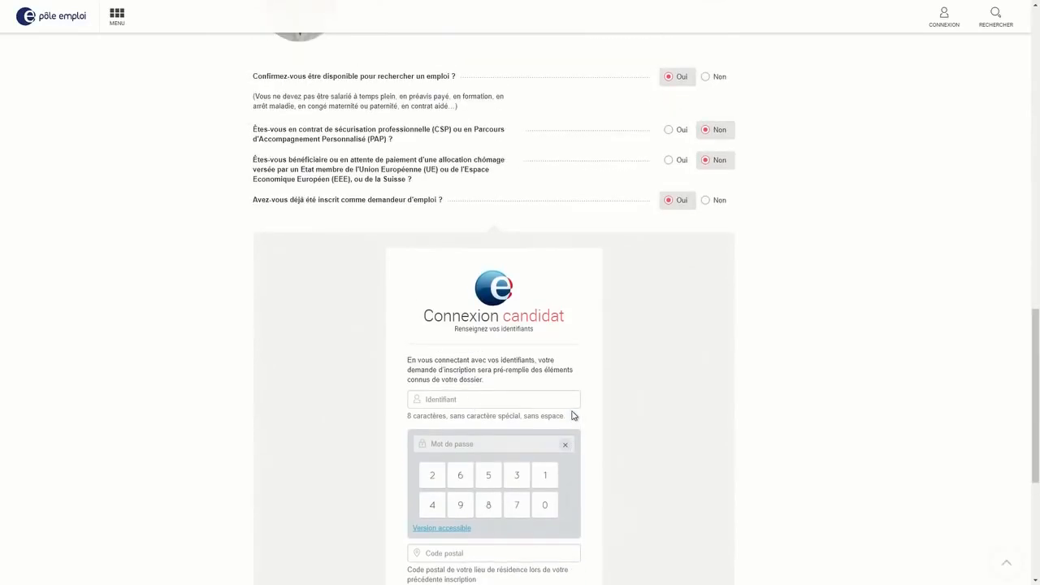
pyautogui.scroll(-1, 572, 416)
pyautogui.click(720, 148)
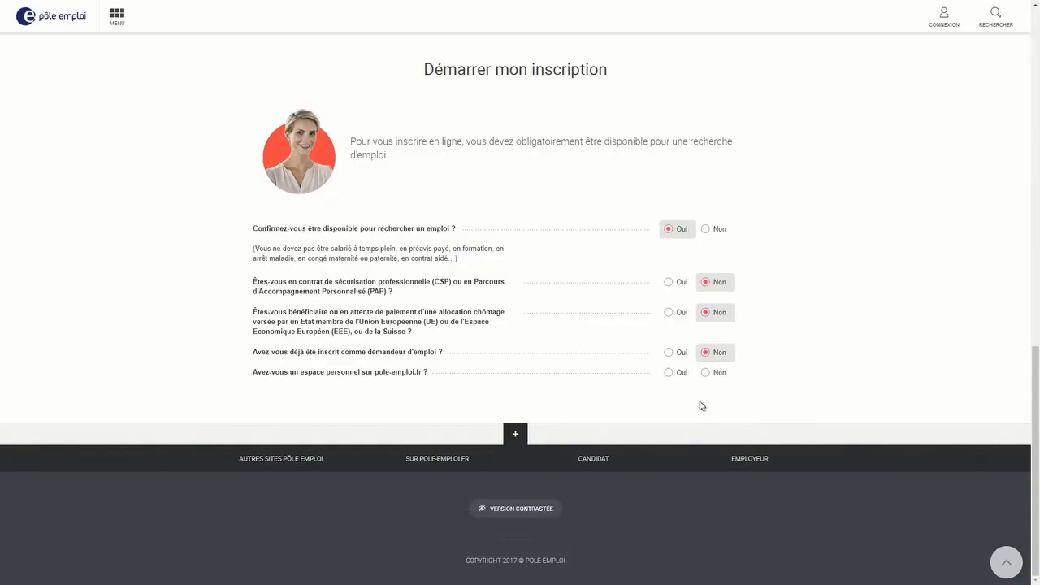
# Answer Non to having a pole-emploi.fr personal space and continue with POURSUIVRE
pyautogui.click(669, 374)
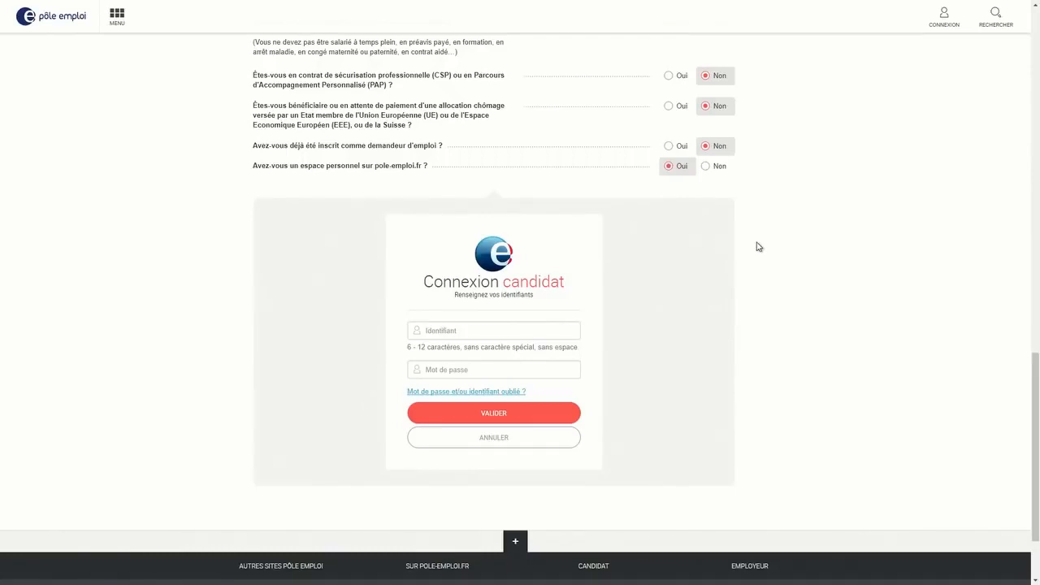
pyautogui.click(706, 166)
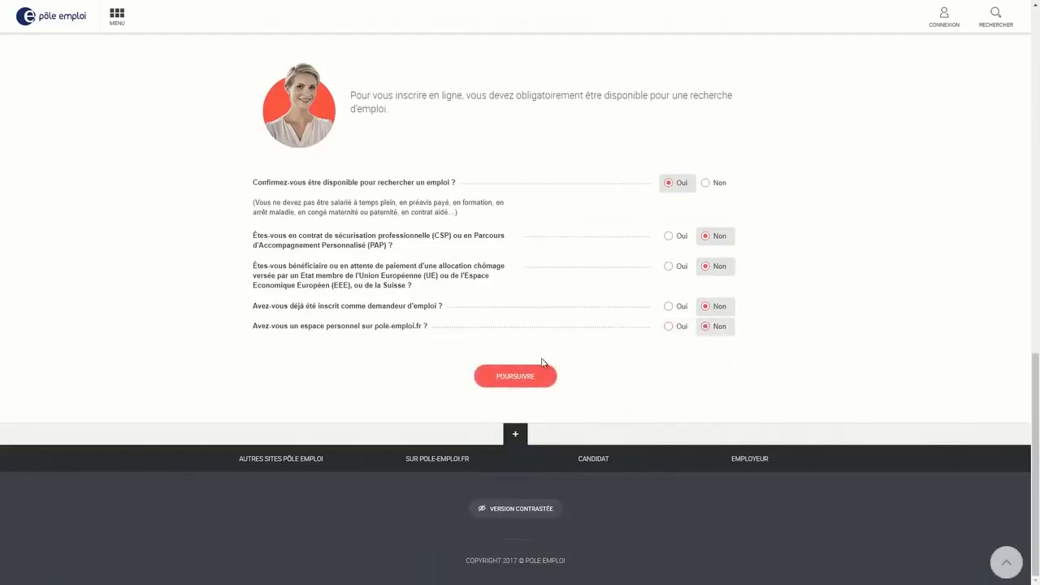
pyautogui.click(525, 382)
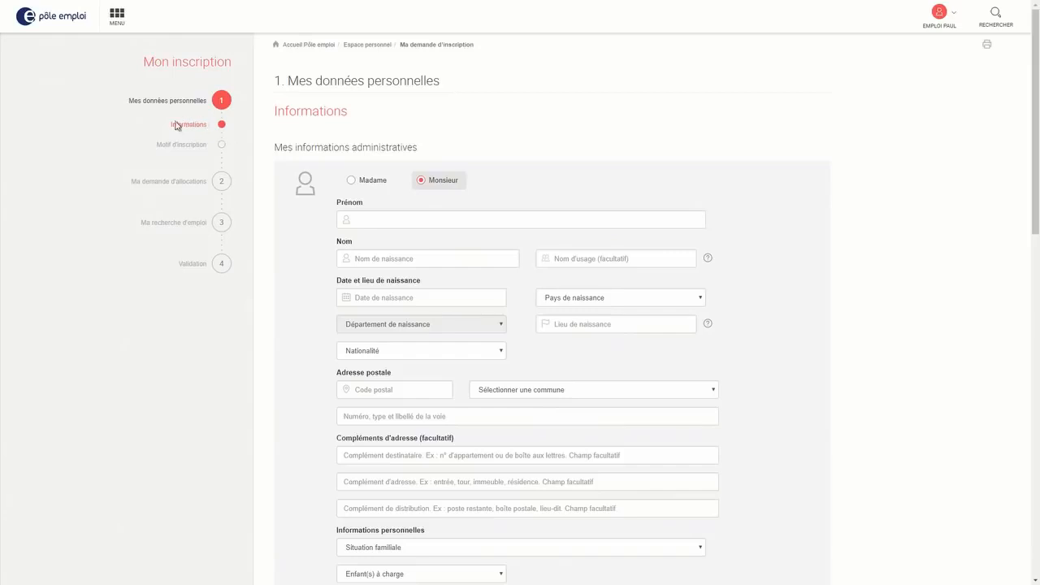
# Fill Prénom, Nom de naissance and Date de naissance with the applicant's details
pyautogui.click(437, 217)
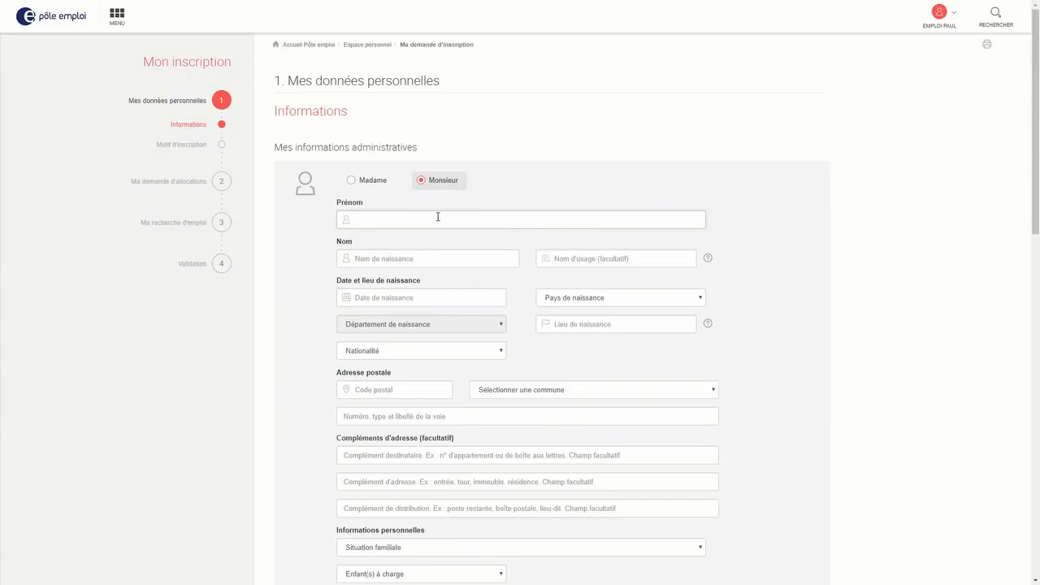
pyautogui.write('Paul')
pyautogui.click(415, 257)
pyautogui.write('Emploi')
pyautogui.click(428, 297)
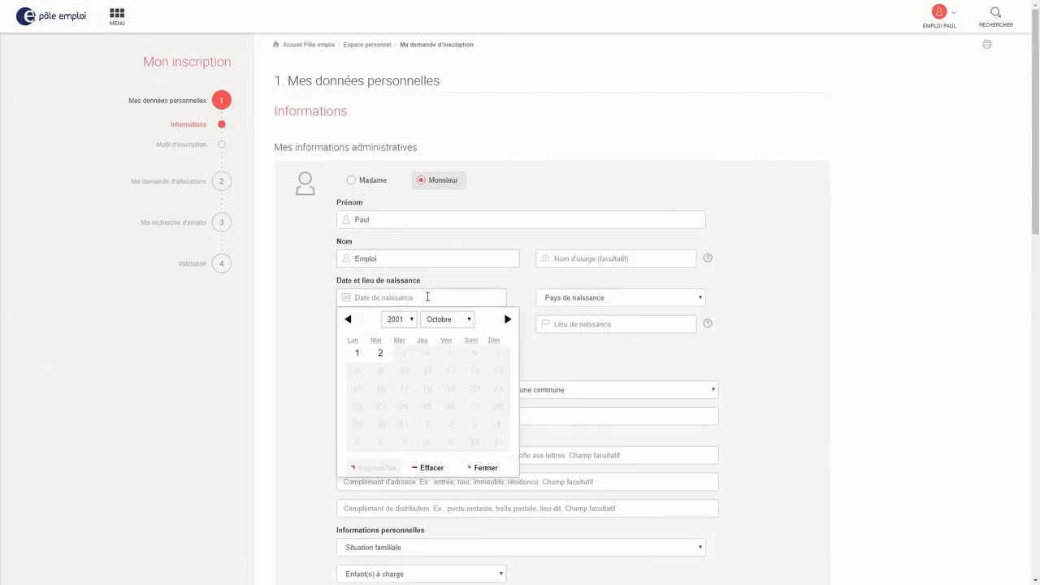
pyautogui.write('08/05/')
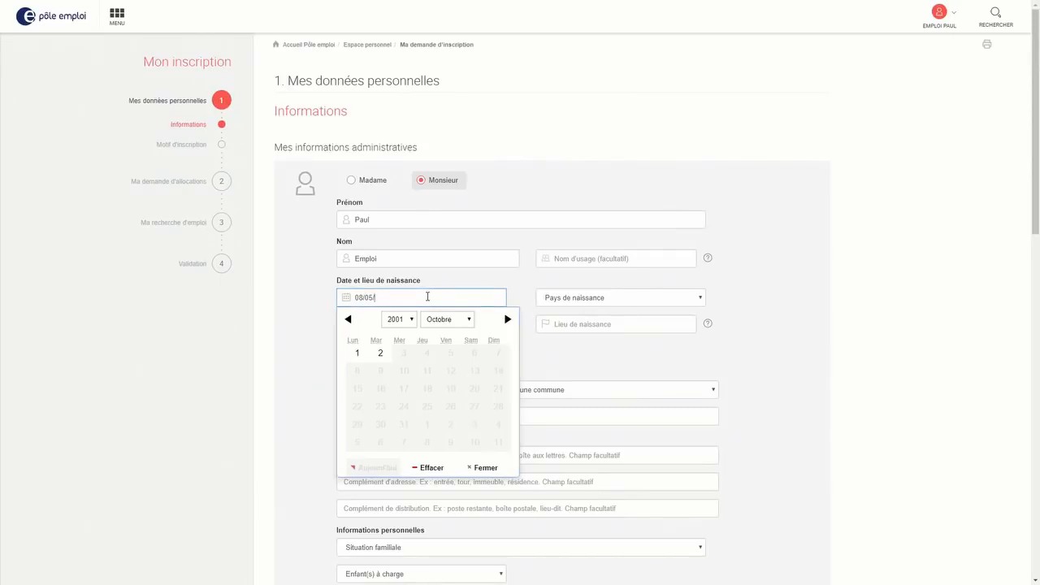
pyautogui.write('1961')
# Set birth country France, département Aube and nationality Algerienne, then show the AGDREF number help
pyautogui.click(613, 299)
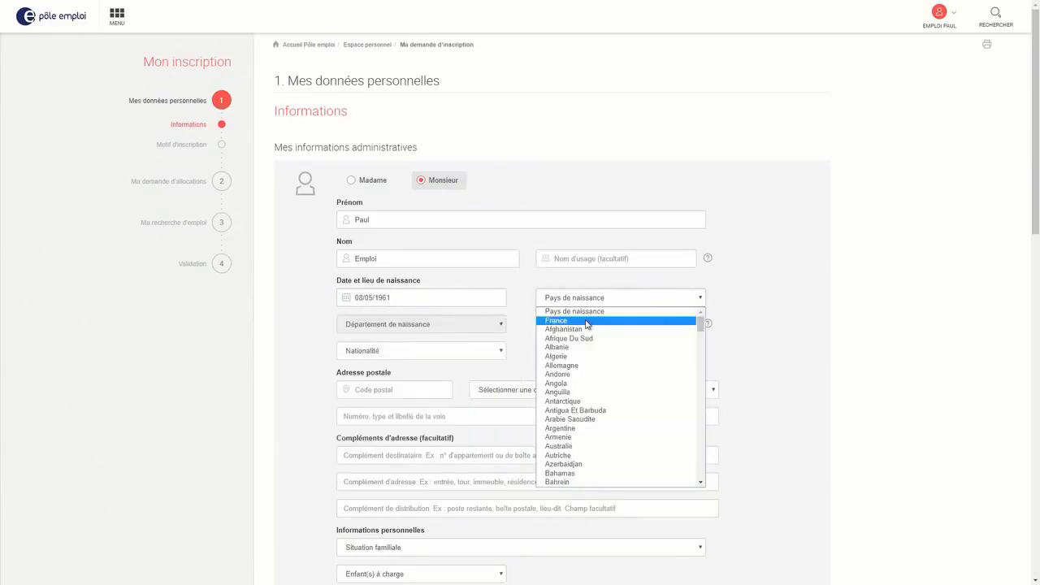
pyautogui.click(585, 321)
pyautogui.click(438, 326)
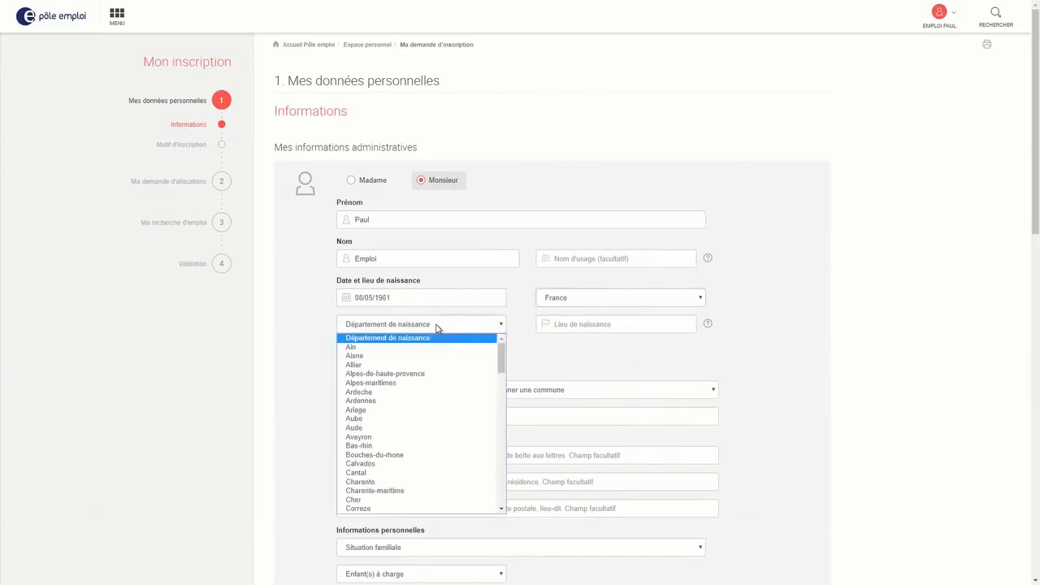
pyautogui.click(398, 420)
pyautogui.click(411, 353)
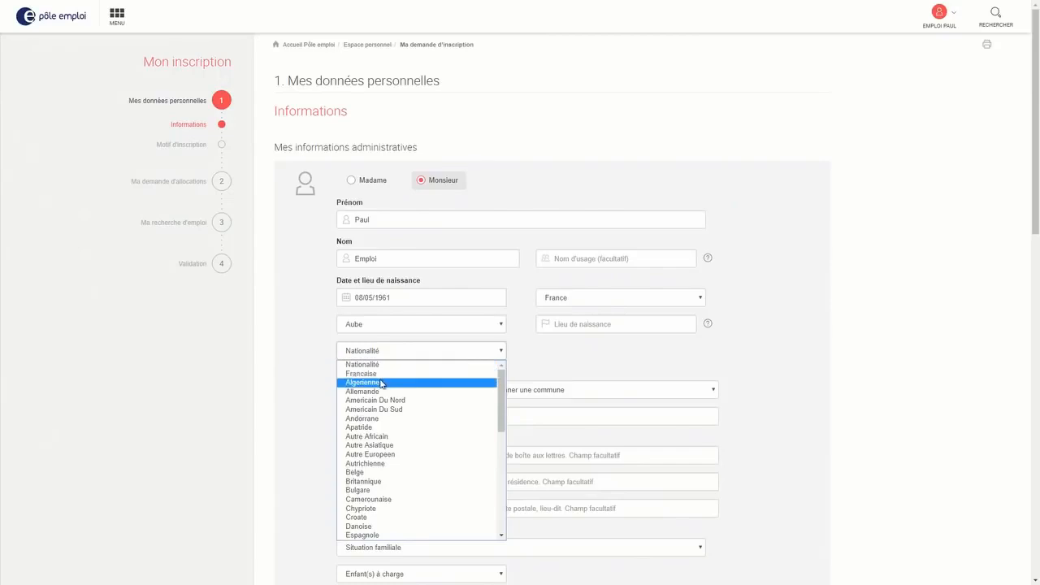
pyautogui.click(382, 382)
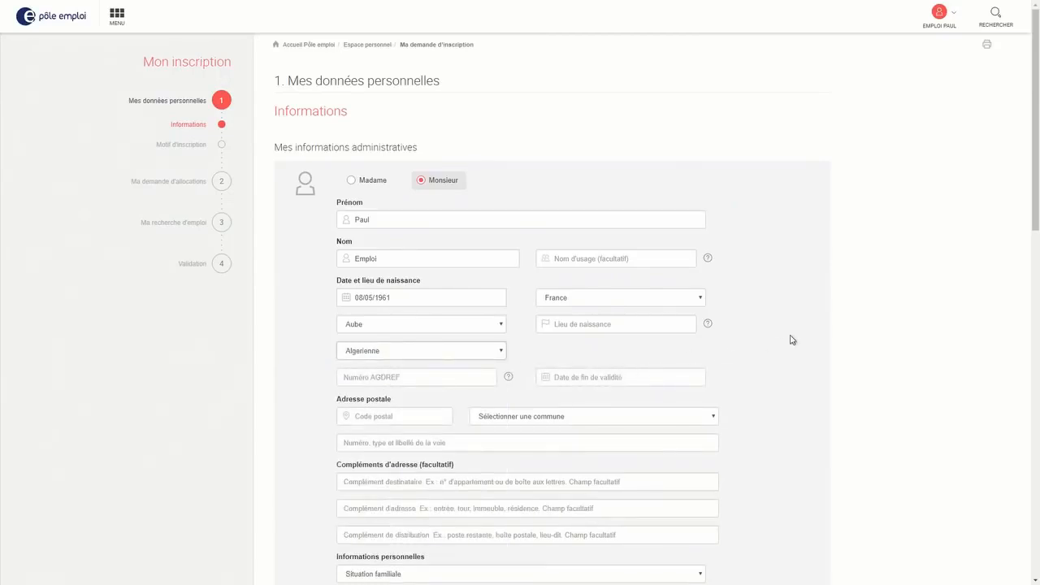
pyautogui.click(509, 378)
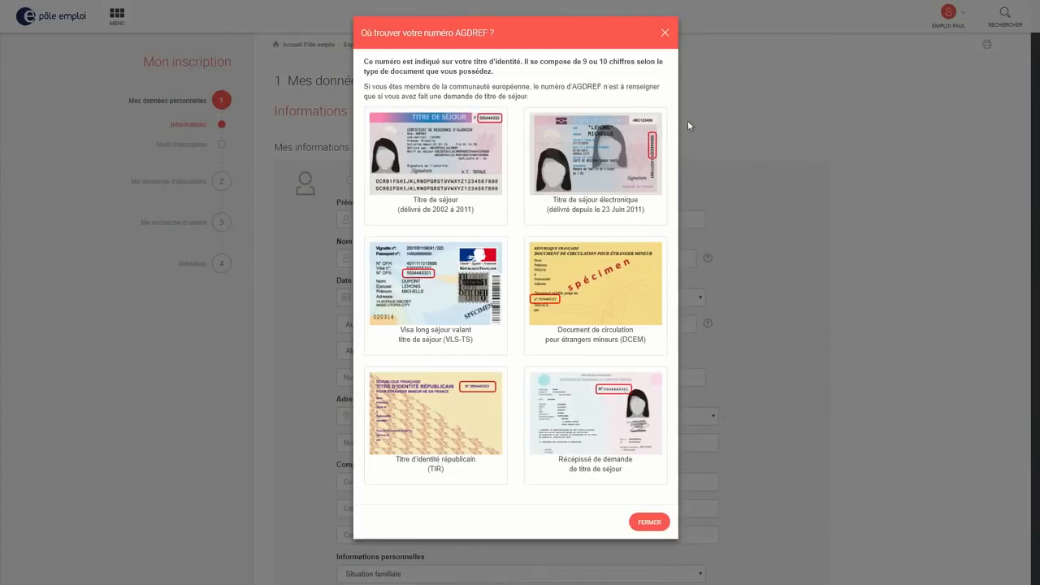
# Close the AGDREF help, set nationality to Française, and enter the postal code, commune and street
pyautogui.click(665, 35)
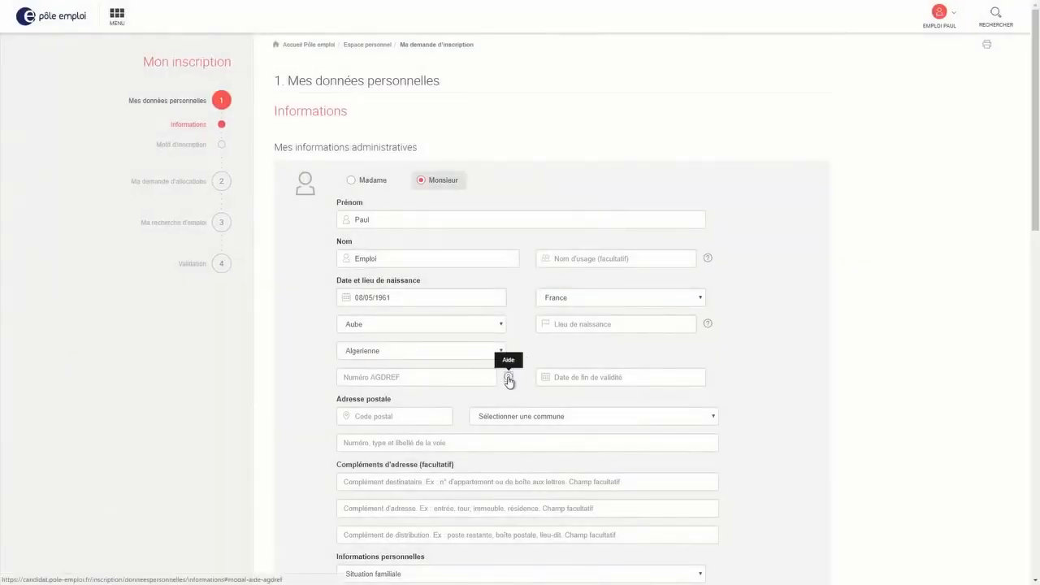
pyautogui.click(453, 356)
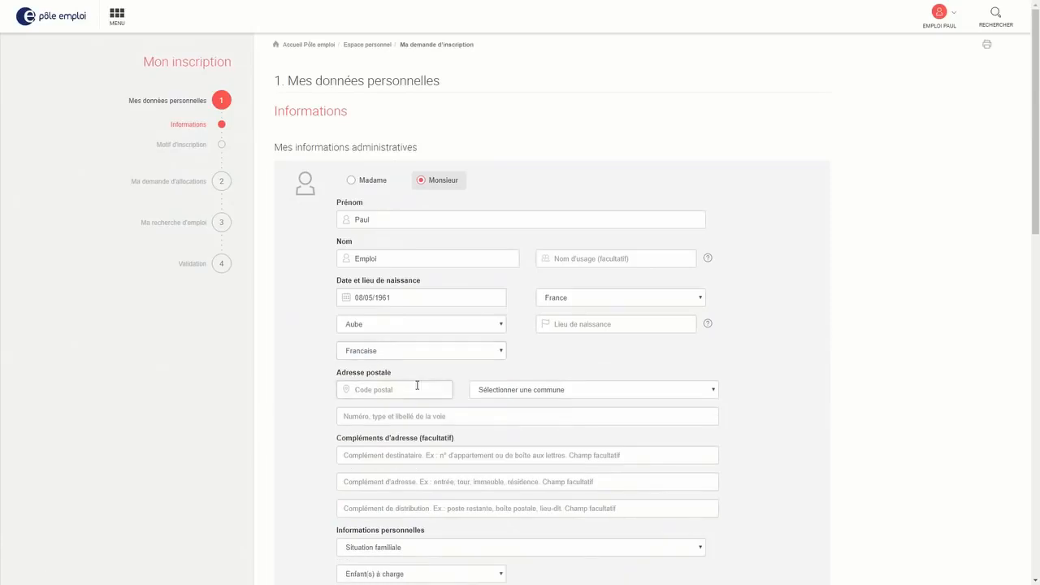
pyautogui.write('34450')
pyautogui.click(557, 390)
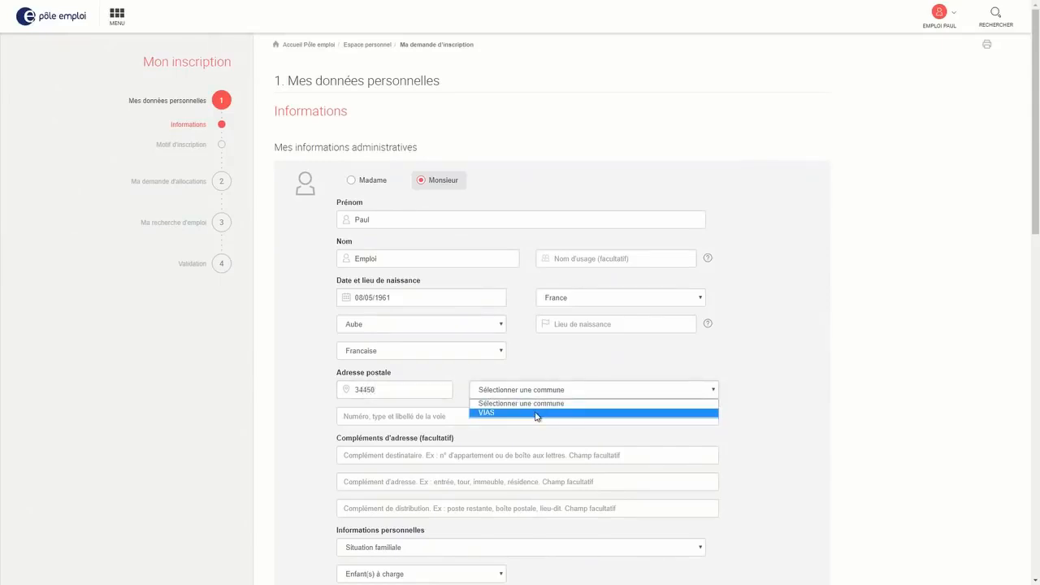
pyautogui.click(537, 412)
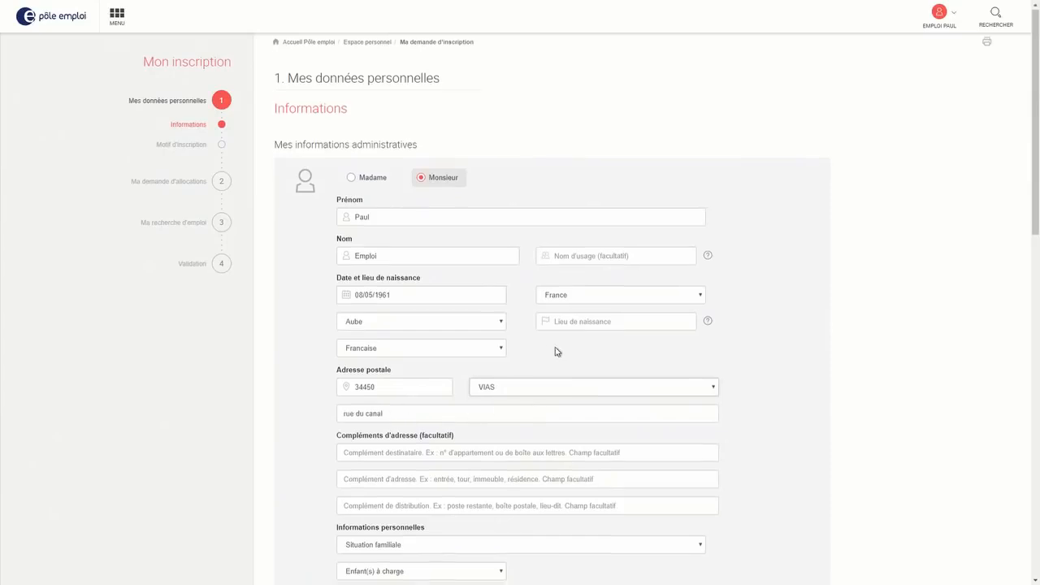
pyautogui.scroll(-1, 557, 351)
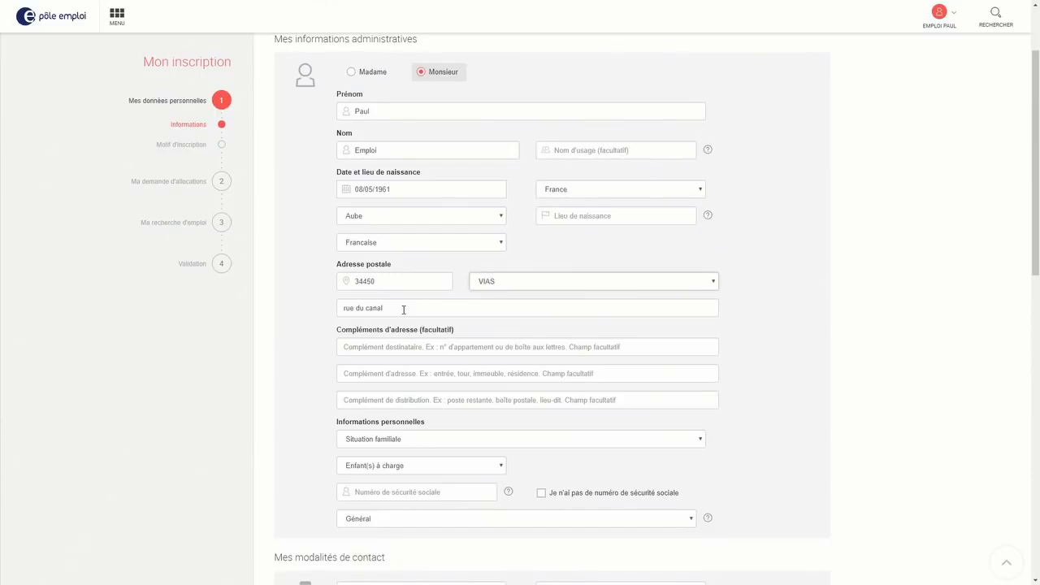
pyautogui.moveTo(403, 310); pyautogui.dragTo(344, 311)
pyautogui.press('BackSpace')
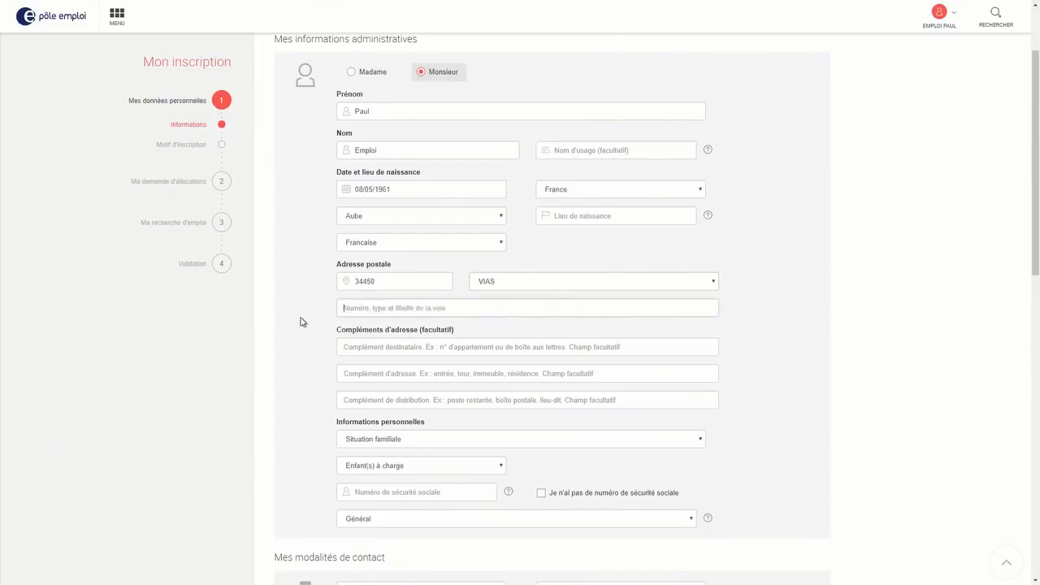
pyautogui.write('rue du canal')
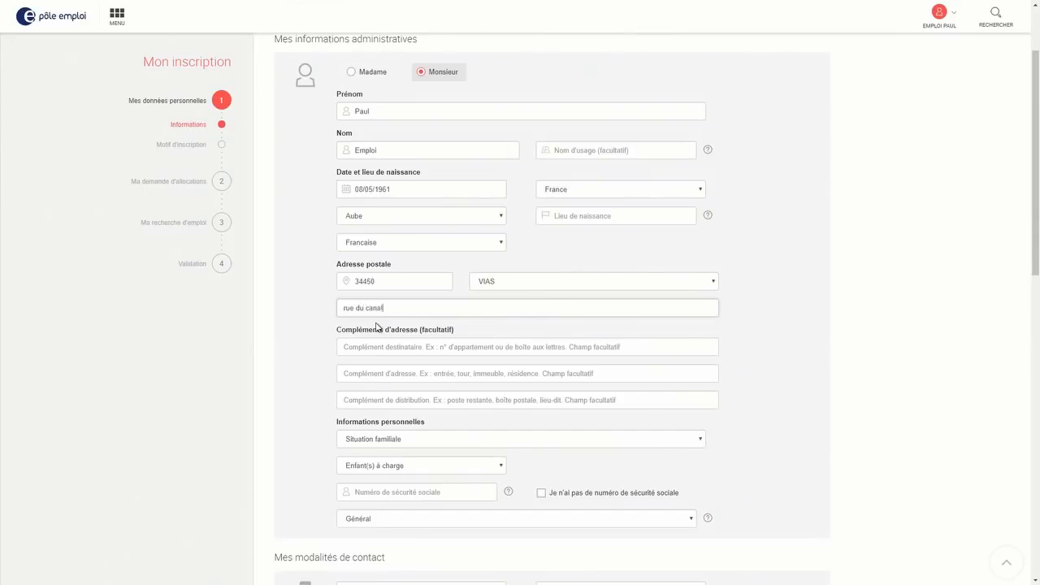
# Set the family situation to Célibataire with 0 dependent children
pyautogui.scroll(-1, 376, 327)
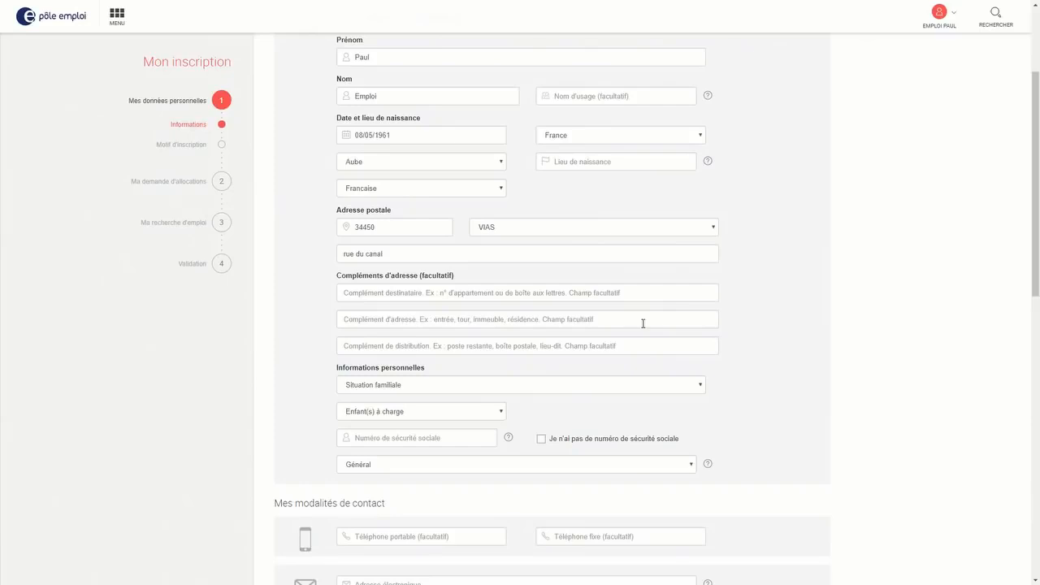
pyautogui.scroll(-2, 738, 285)
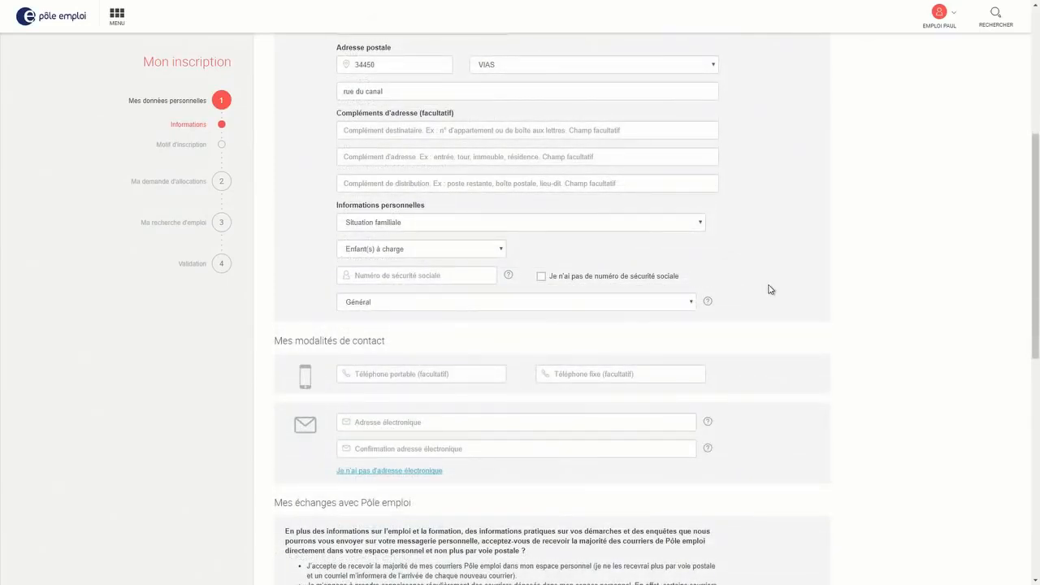
pyautogui.click(655, 227)
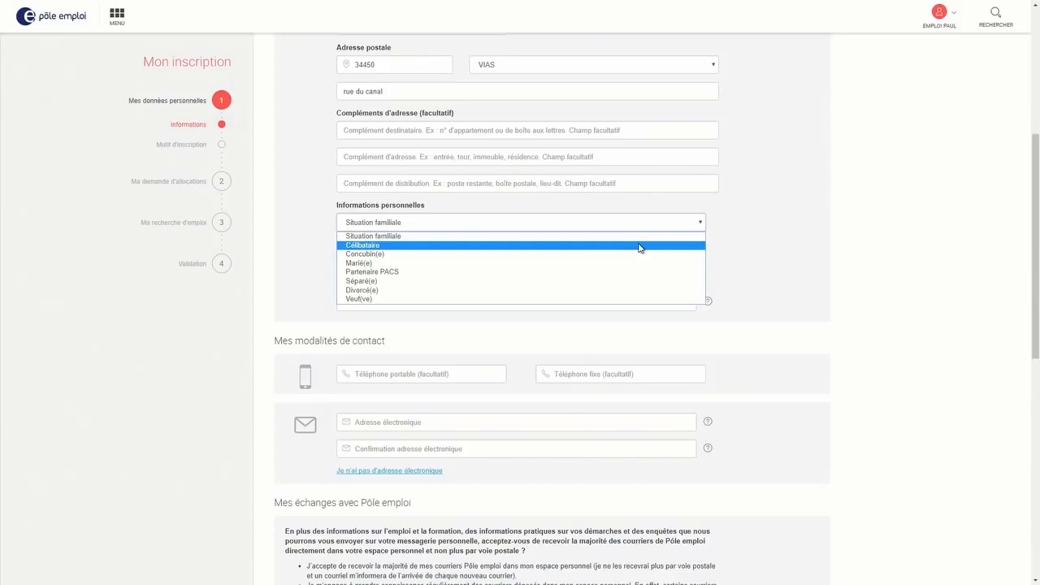
pyautogui.click(640, 245)
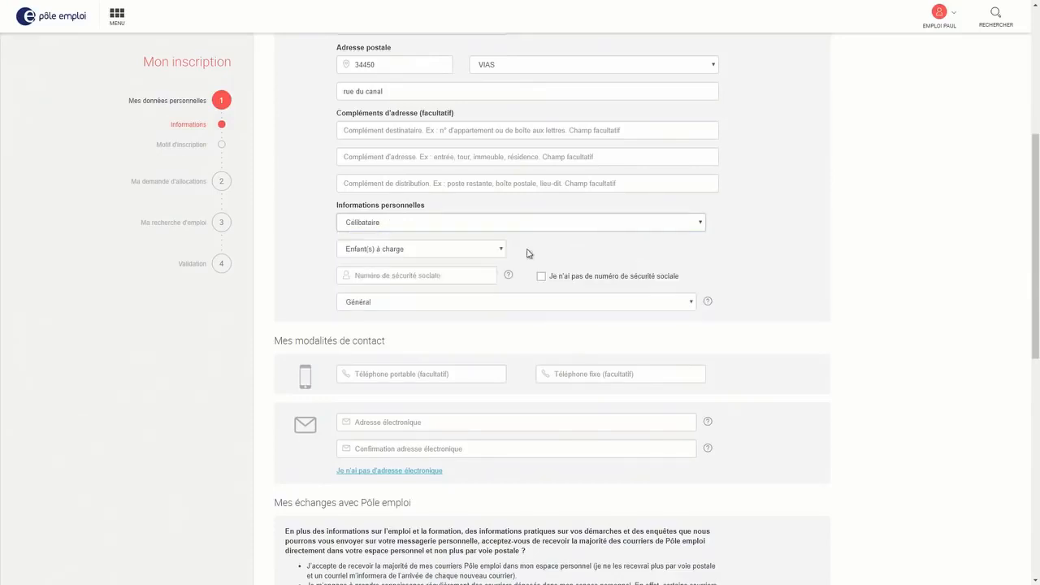
pyautogui.click(483, 255)
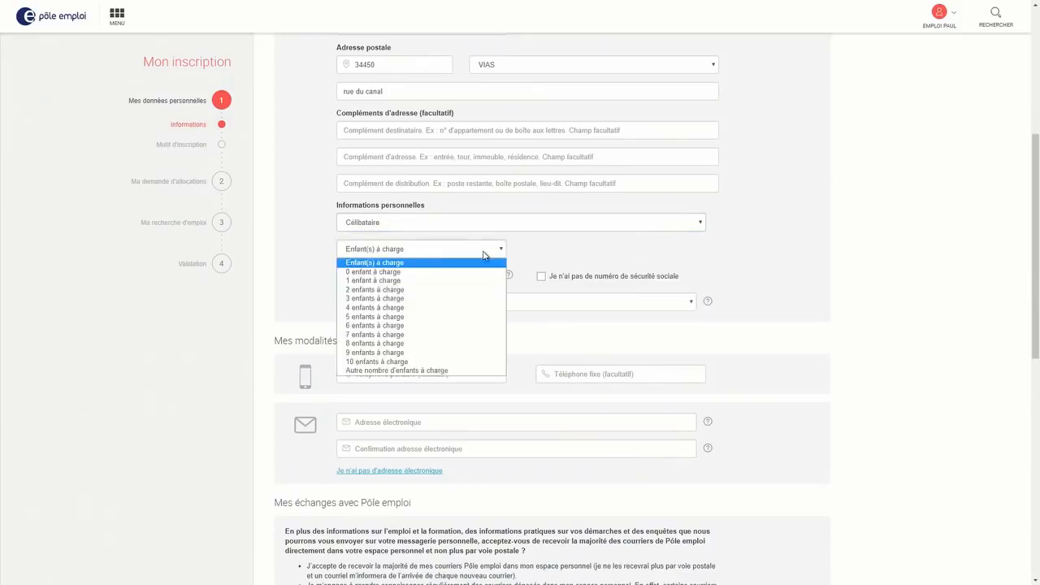
pyautogui.click(465, 273)
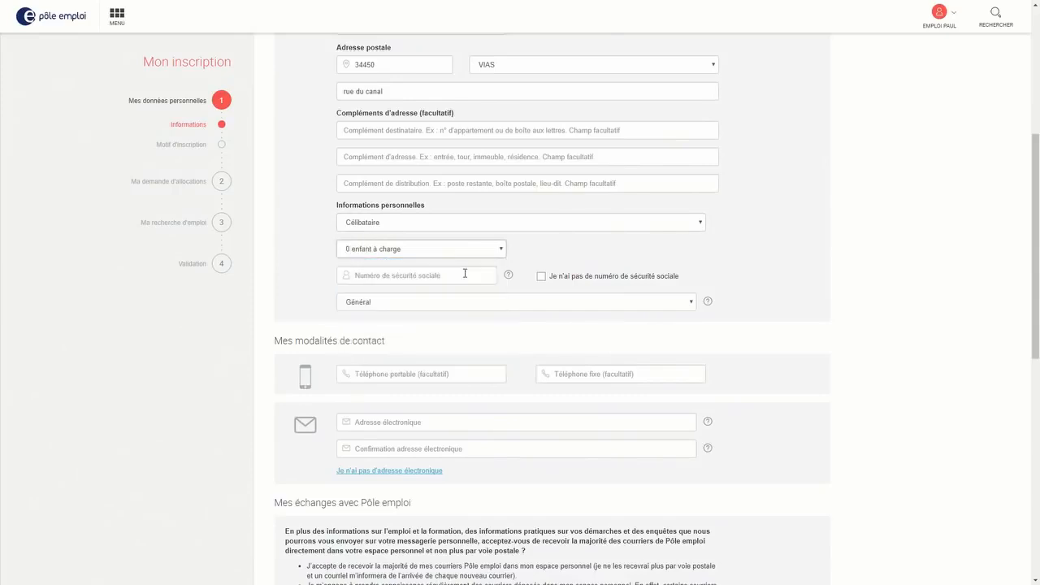
# Enter the social security number and keep the Général protection regime
pyautogui.click(458, 275)
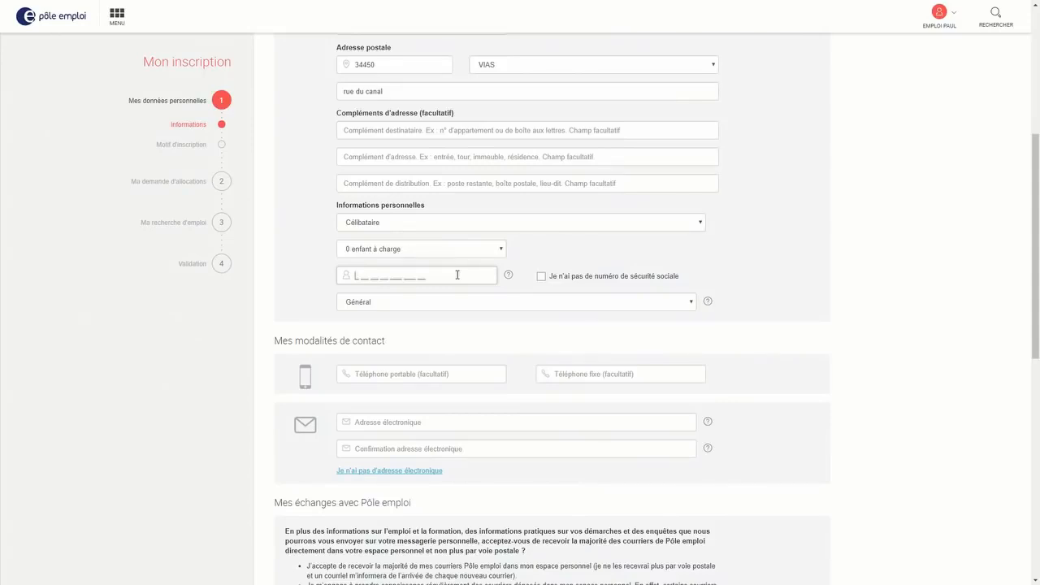
pyautogui.click(497, 304)
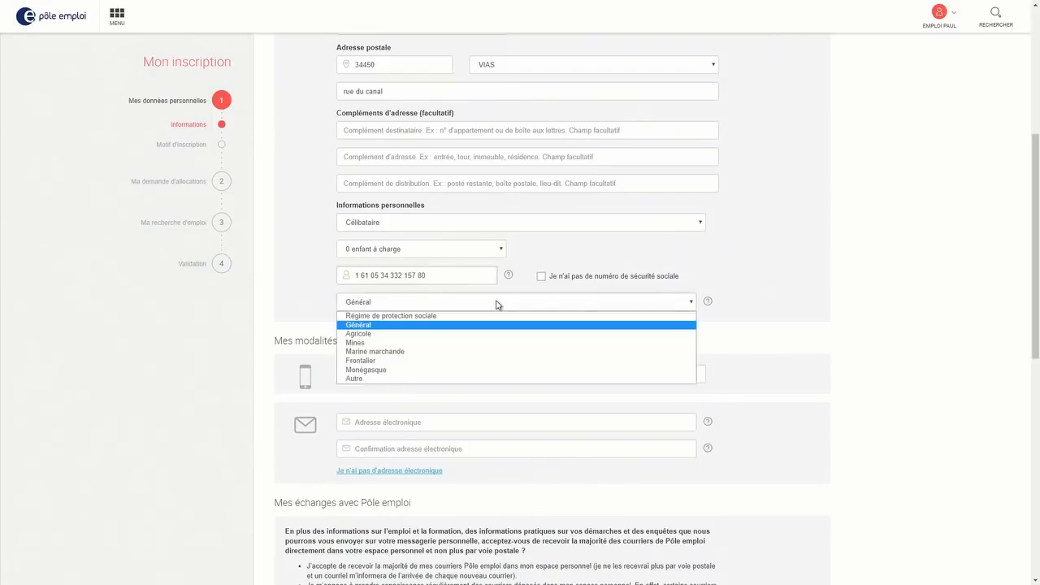
pyautogui.click(497, 304)
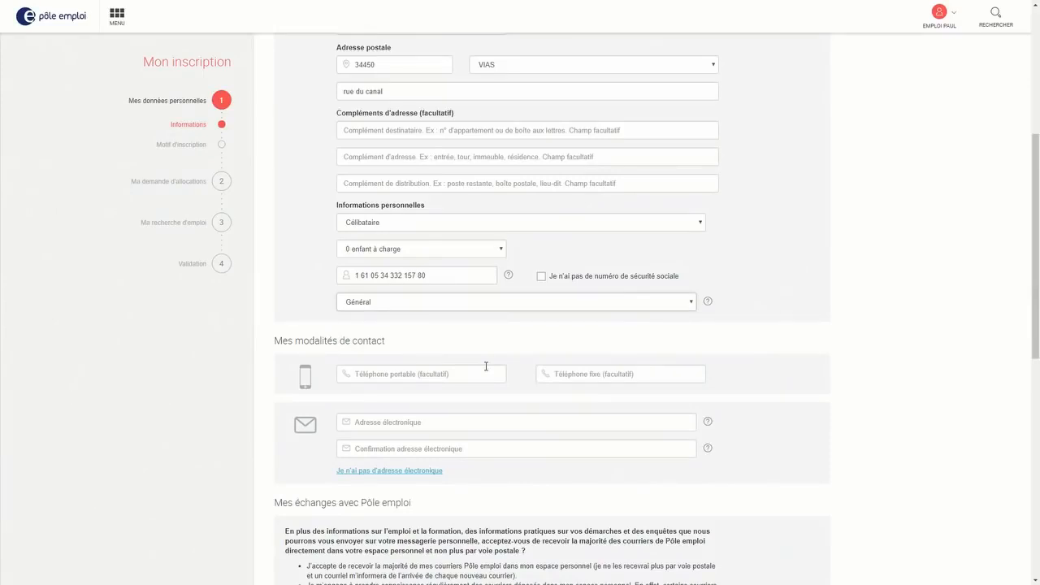
# Enter the mobile phone number in the Téléphone portable field
pyautogui.click(443, 375)
pyautogui.write('0')
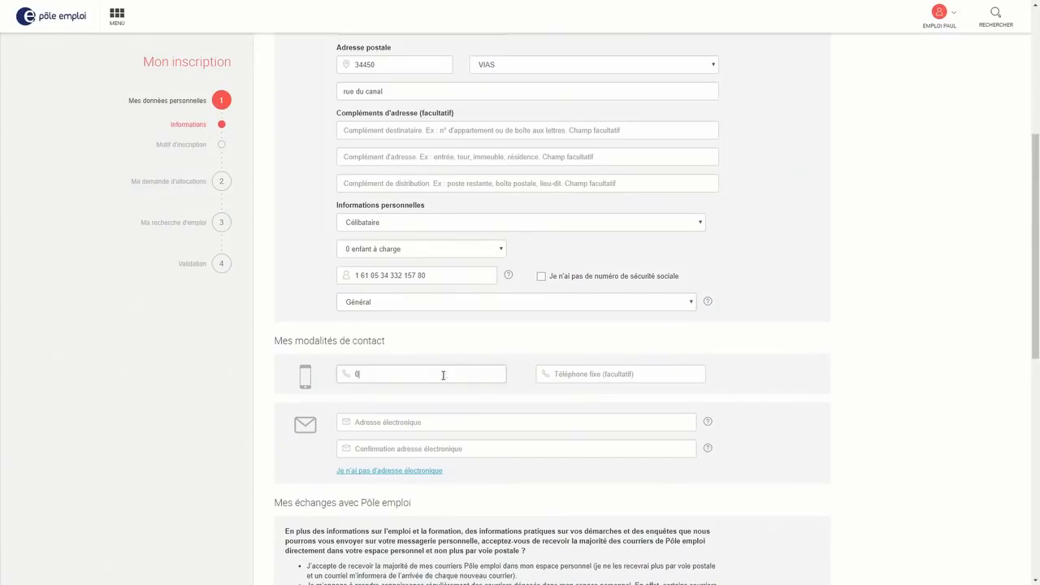
pyautogui.write('666666666')
pyautogui.click(432, 423)
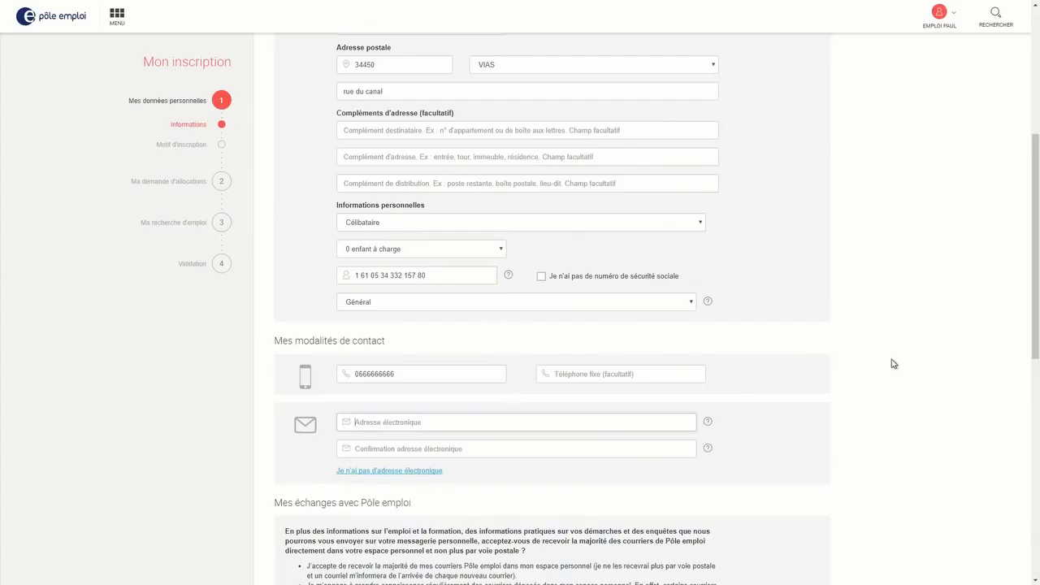
# View and dismiss the 'Je n'ai pas d'adresse électronique' help, returning to the email field
pyautogui.click(408, 472)
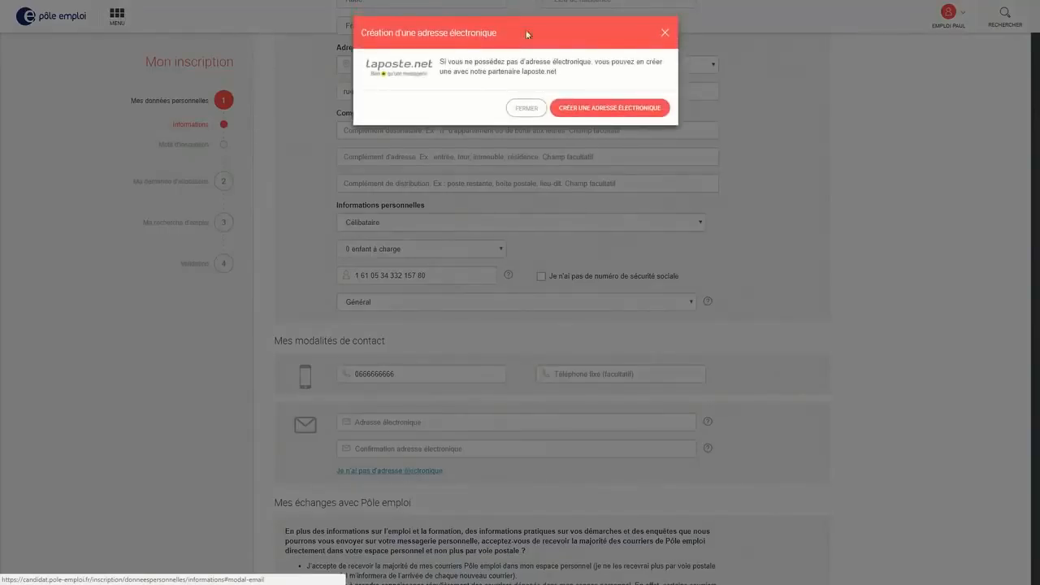
pyautogui.click(664, 34)
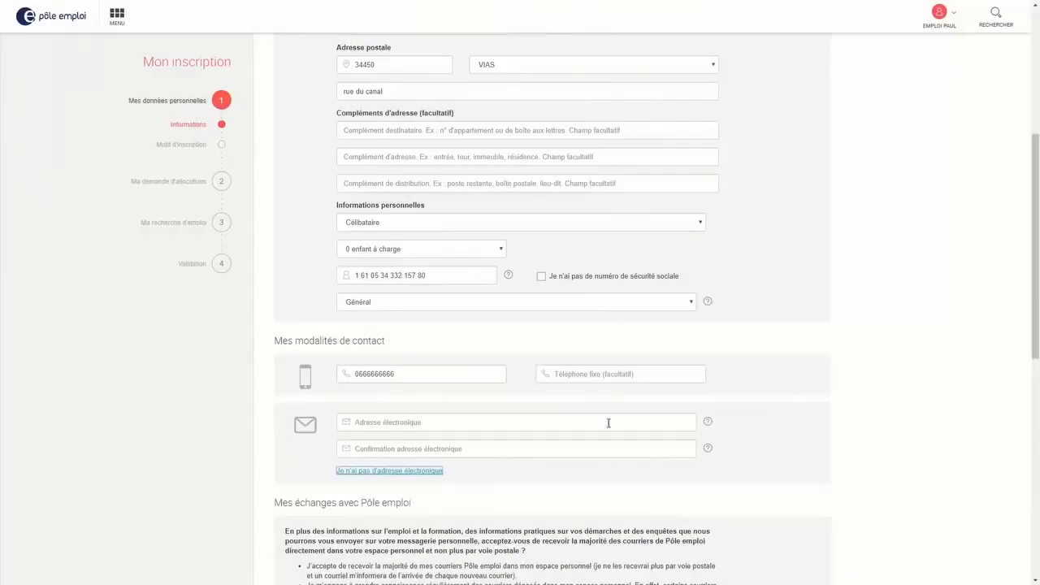
pyautogui.click(558, 418)
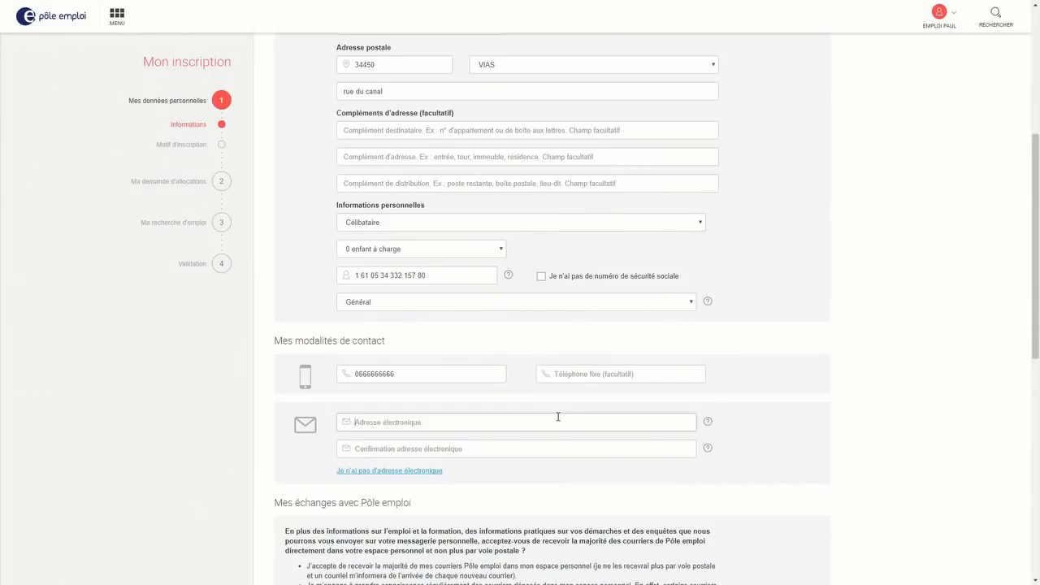
# Type the e-mail address in Adresse électronique and retype it in the confirmation field
pyautogui.moveTo(430, 423); pyautogui.dragTo(353, 436)
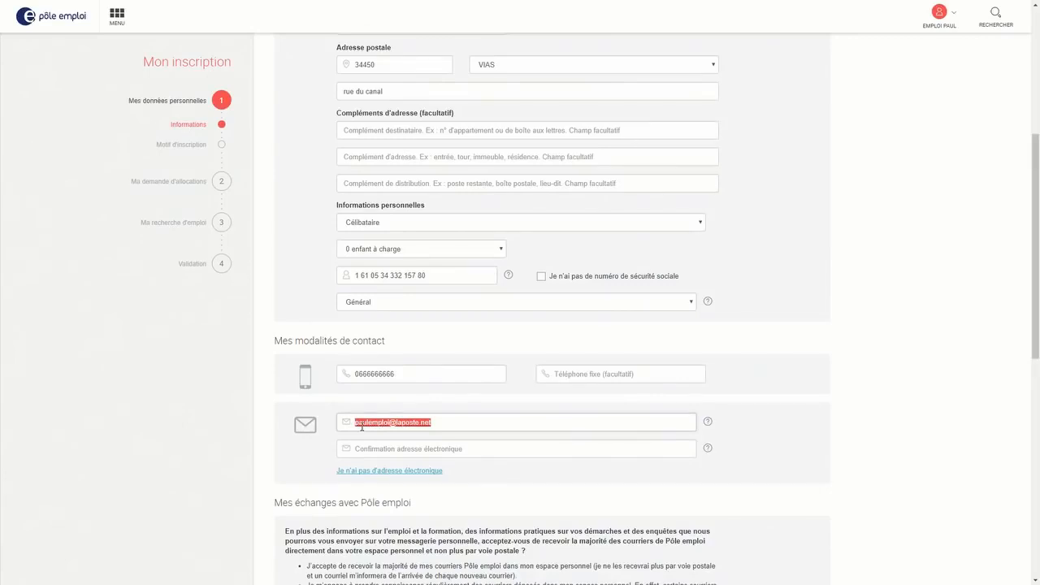
pyautogui.moveTo(366, 421); pyautogui.dragTo(369, 452)
pyautogui.moveTo(368, 453); pyautogui.dragTo(370, 422)
pyautogui.click(374, 449)
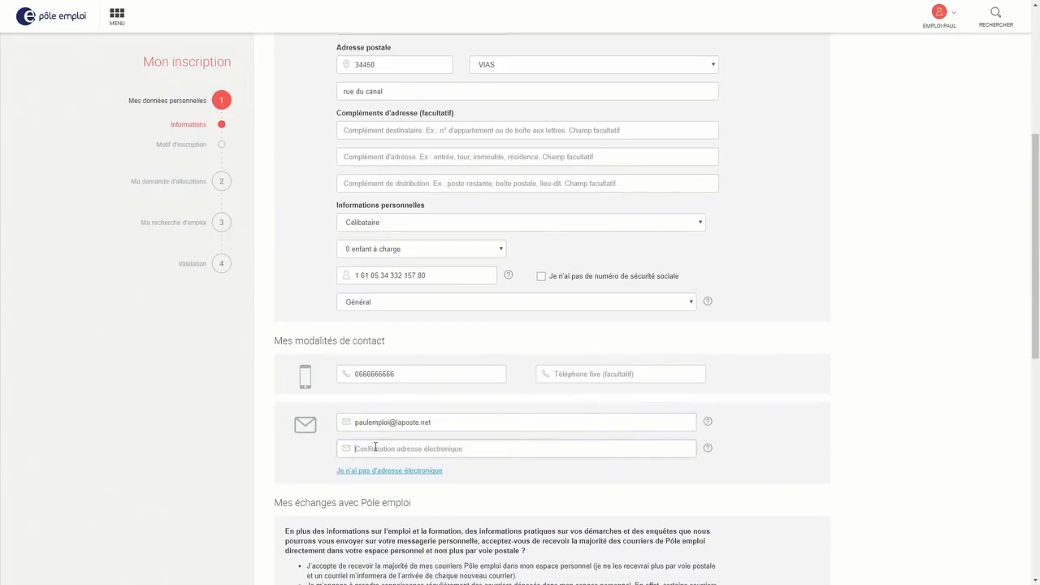
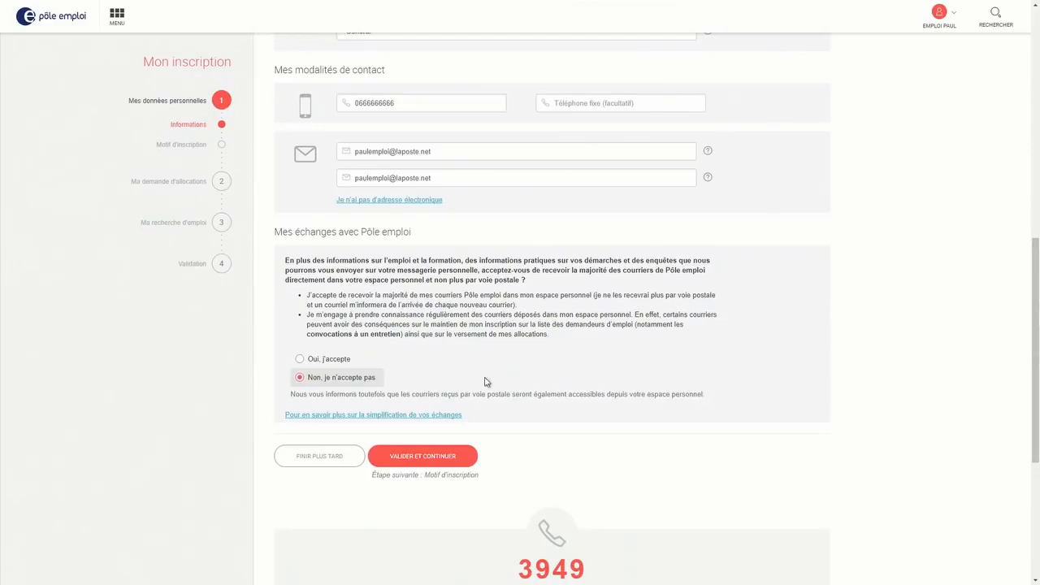
# Submit the personal details and enter a login identifier on the access codes step
pyautogui.click(431, 457)
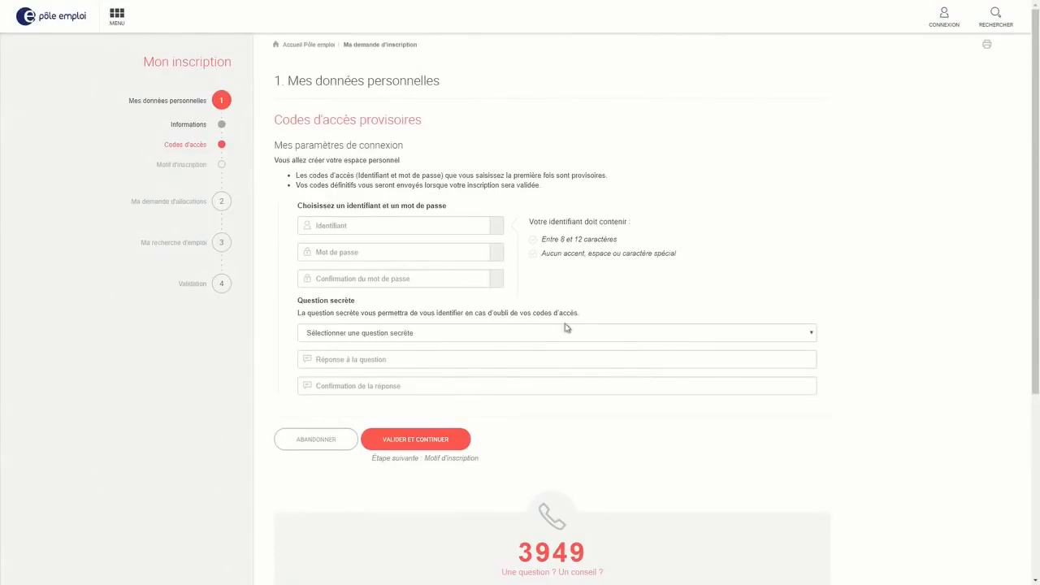
pyautogui.click(356, 225)
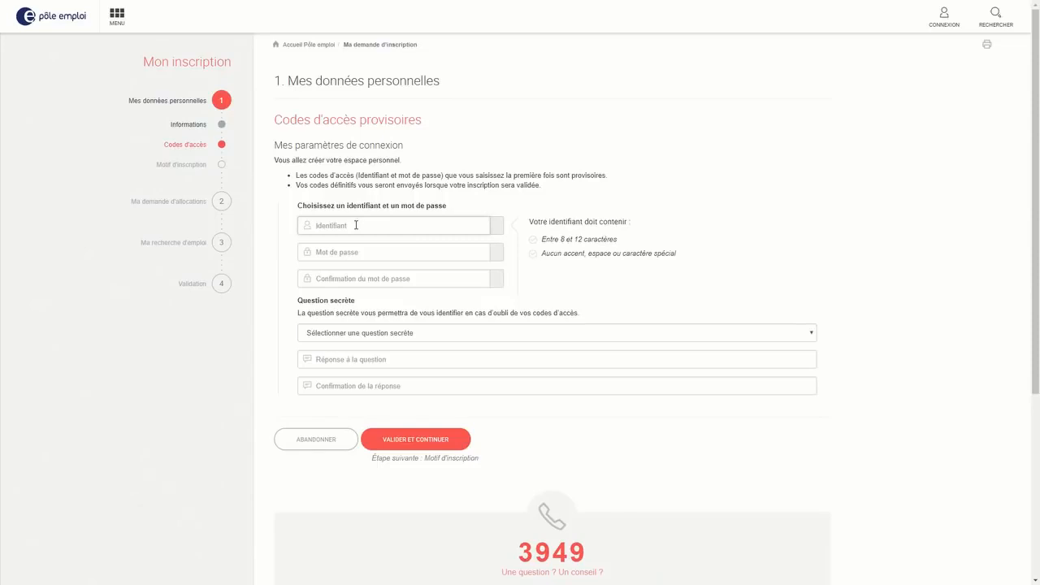
pyautogui.write('p08051961')
# Set a password that satisfies all four rules, replacing the first attempt
pyautogui.click(388, 256)
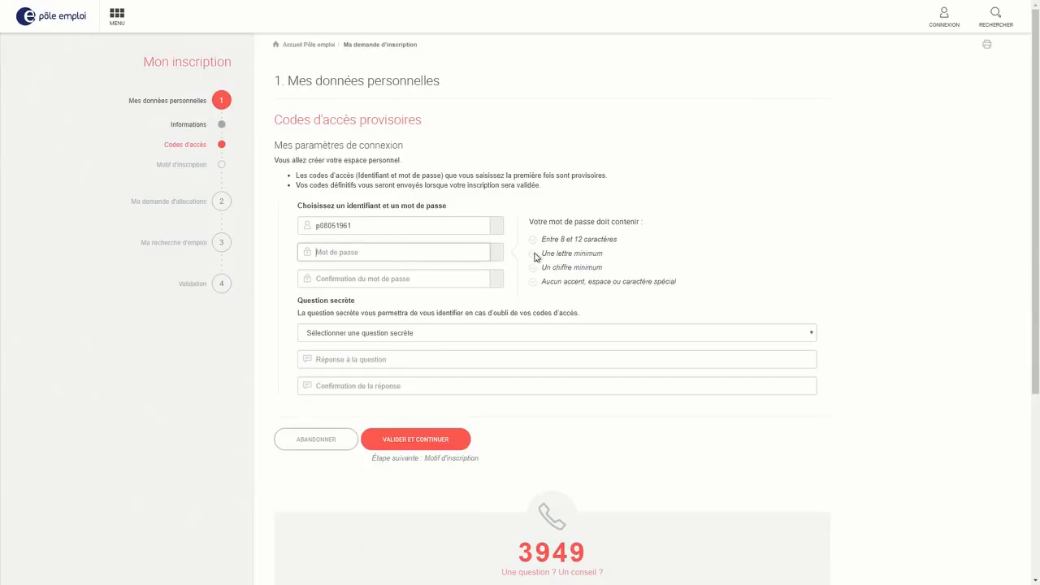
pyautogui.click(404, 280)
pyautogui.click(378, 256)
pyautogui.doubleClick(349, 258)
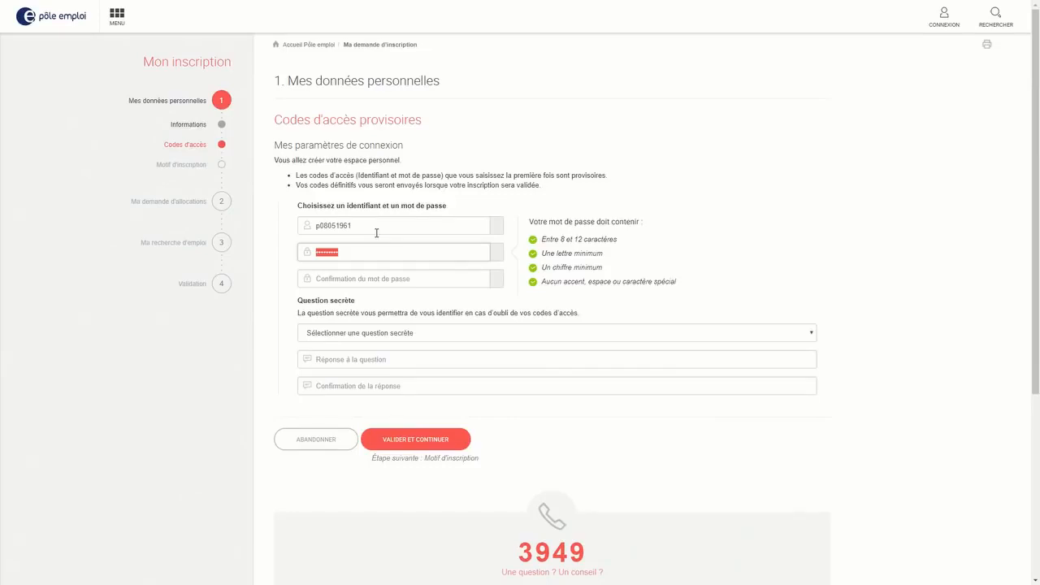
# Retype the password in the confirmation field
pyautogui.click(353, 279)
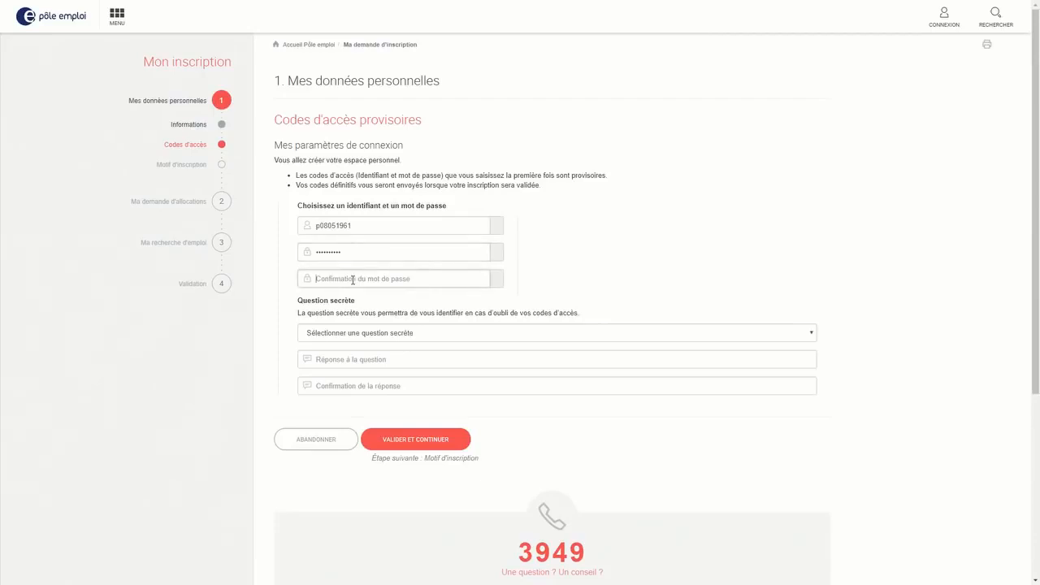
pyautogui.write('a•••••••••')
pyautogui.scroll(-1, 608, 265)
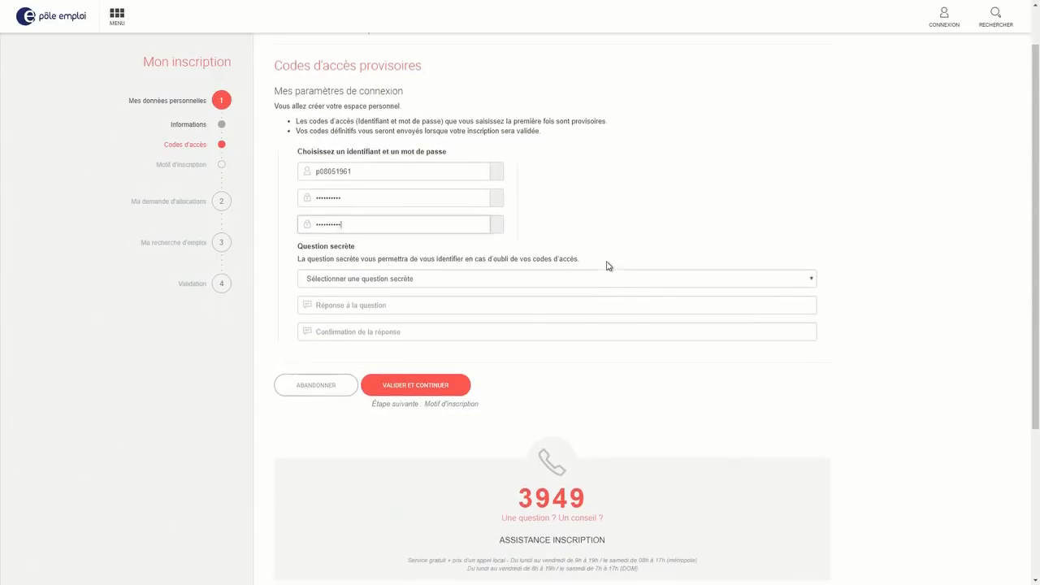
# Choose 'Quel est votre lieu de naissance ?' as the secret question and enter its answer
pyautogui.click(608, 279)
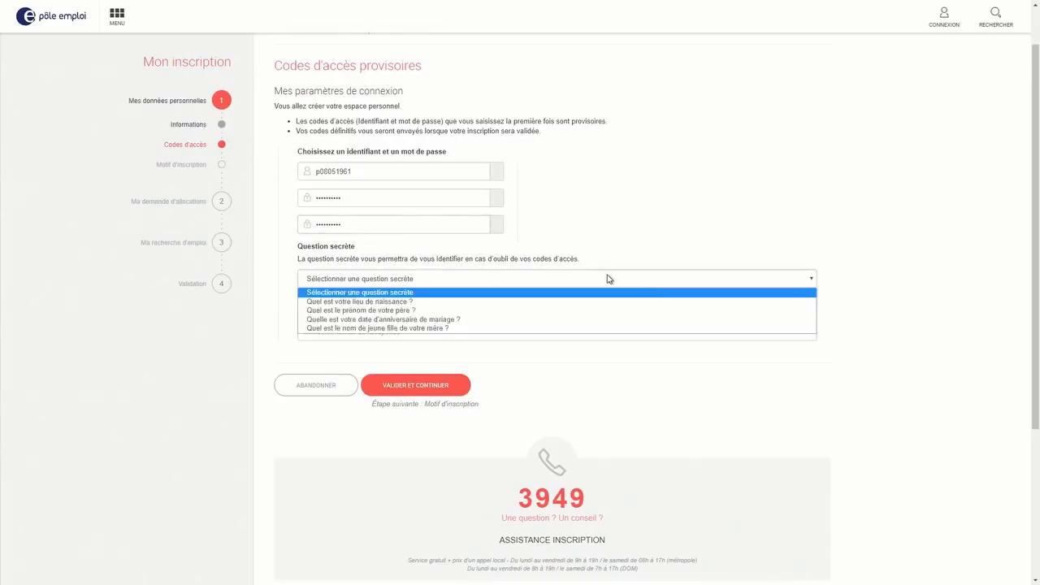
pyautogui.click(563, 301)
pyautogui.click(365, 312)
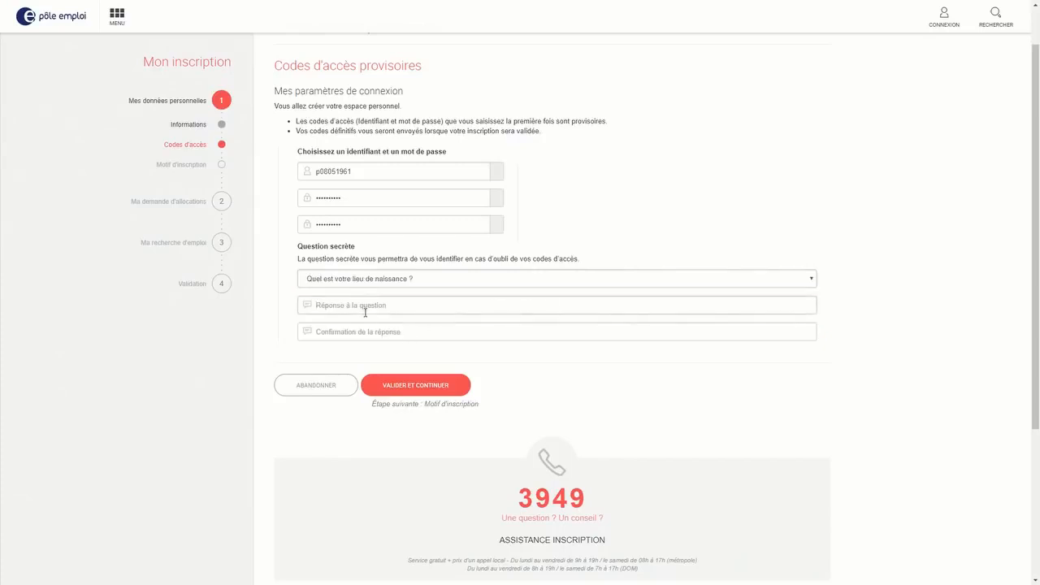
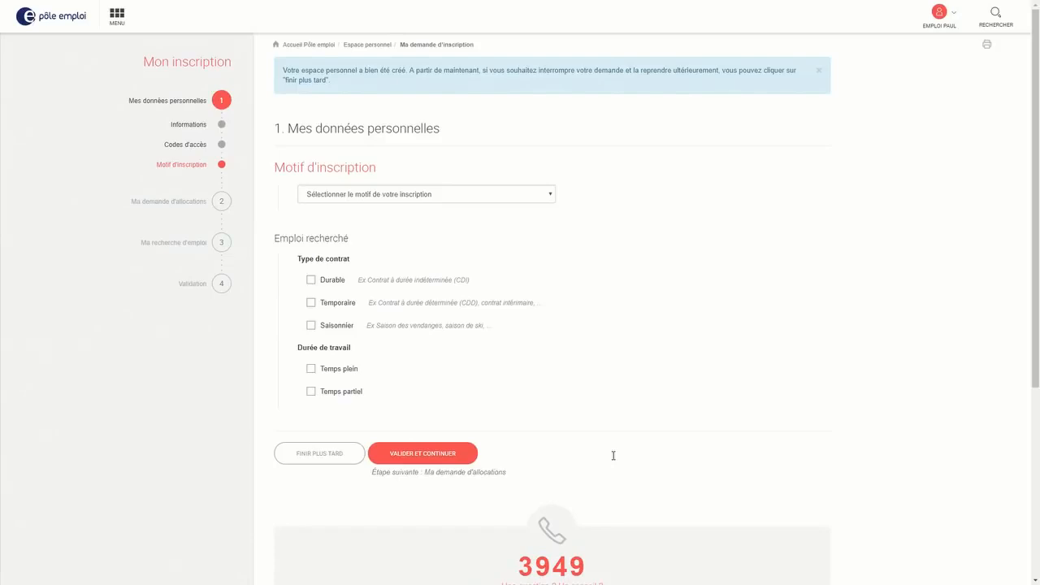
# Set the registration reason to 'Recherche d'un autre emploi'
pyautogui.click(431, 195)
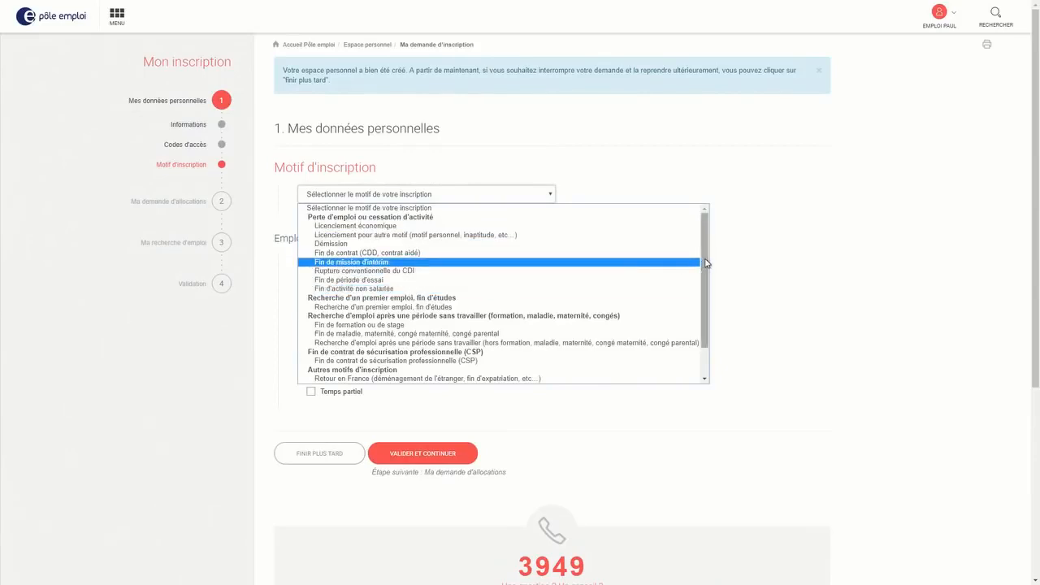
pyautogui.moveTo(707, 262); pyautogui.dragTo(706, 312)
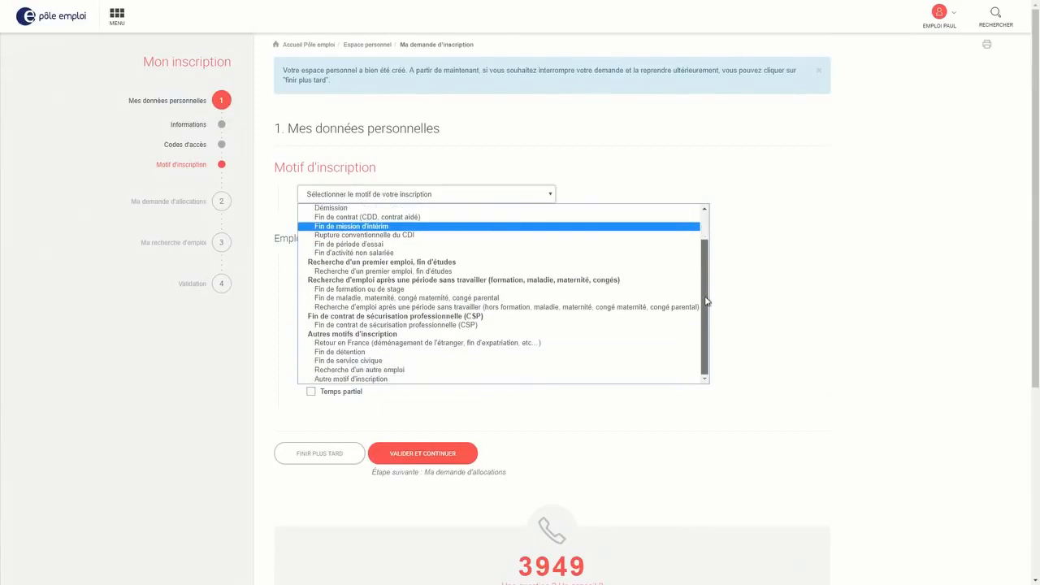
pyautogui.click(352, 370)
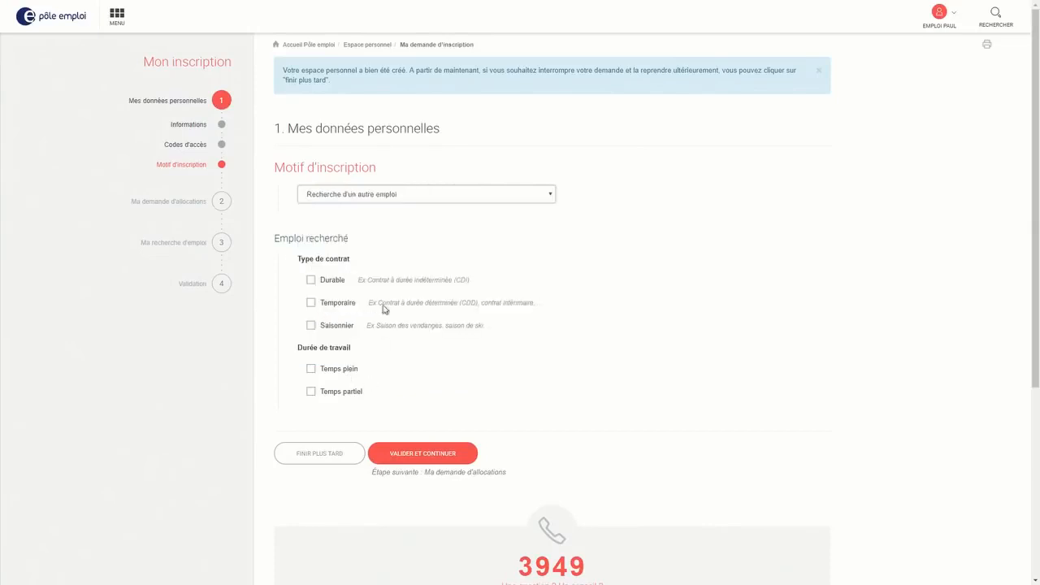
# Tick Durable, Temporaire, Saisonnier contracts and both Temps plein and Temps partiel
pyautogui.click(312, 282)
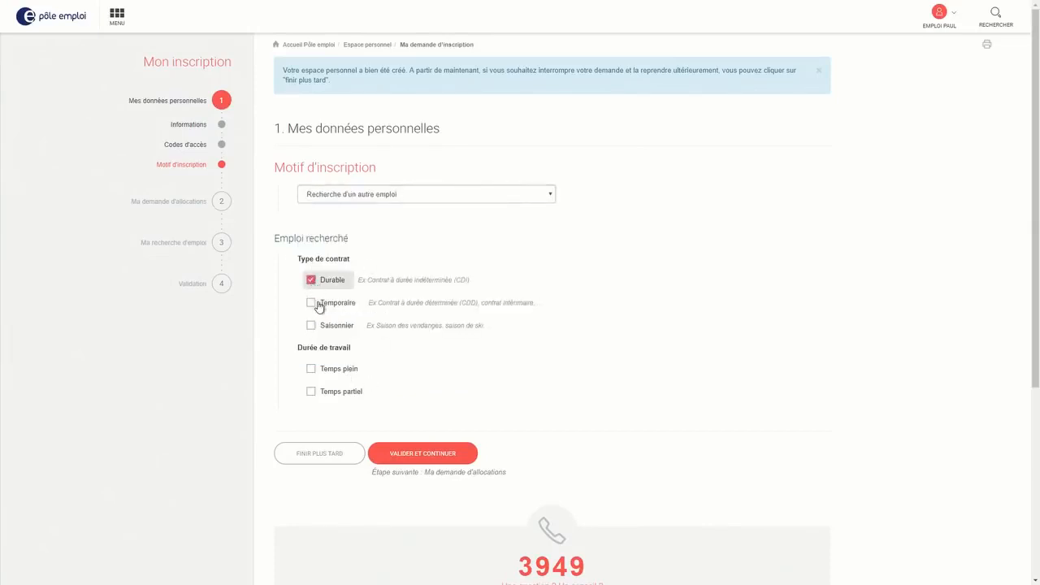
pyautogui.click(316, 305)
pyautogui.click(317, 328)
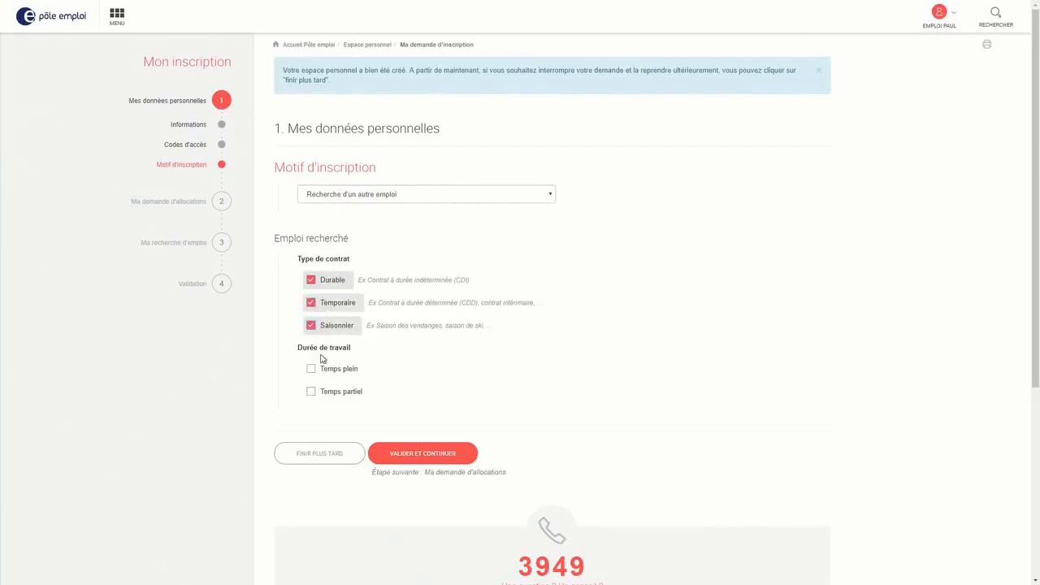
pyautogui.click(321, 372)
pyautogui.click(327, 394)
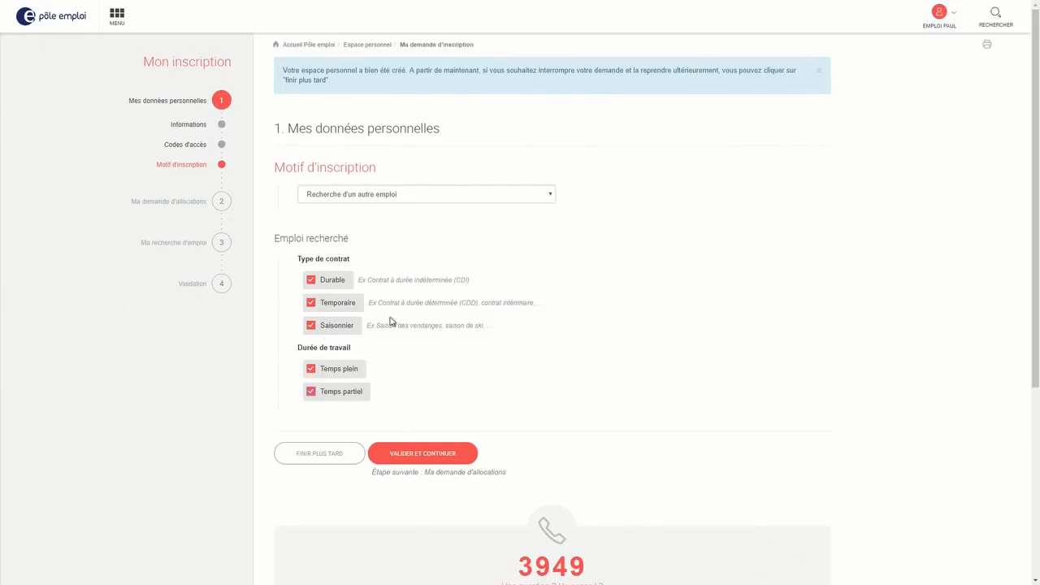
pyautogui.click(333, 304)
pyautogui.click(333, 327)
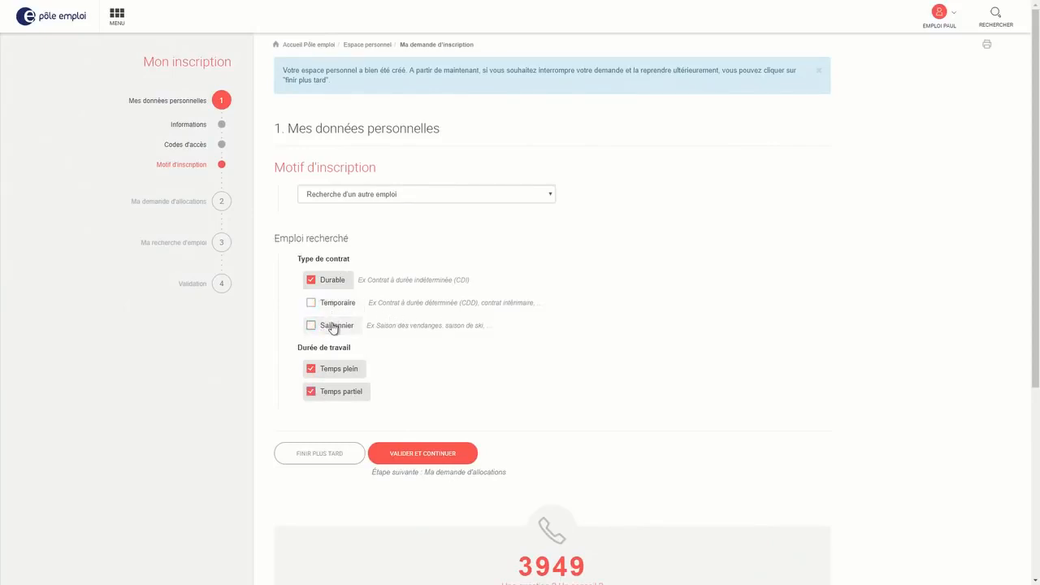
pyautogui.click(332, 326)
pyautogui.click(335, 304)
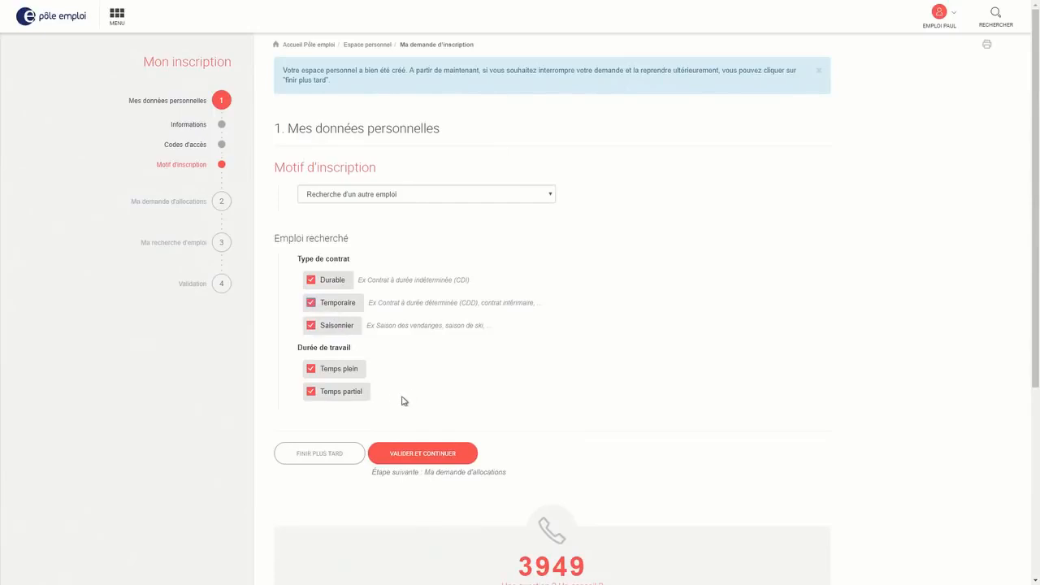
pyautogui.click(340, 372)
pyautogui.click(341, 373)
# Move on to the Activités page and read over the 'au chômage total' question wording
pyautogui.click(420, 455)
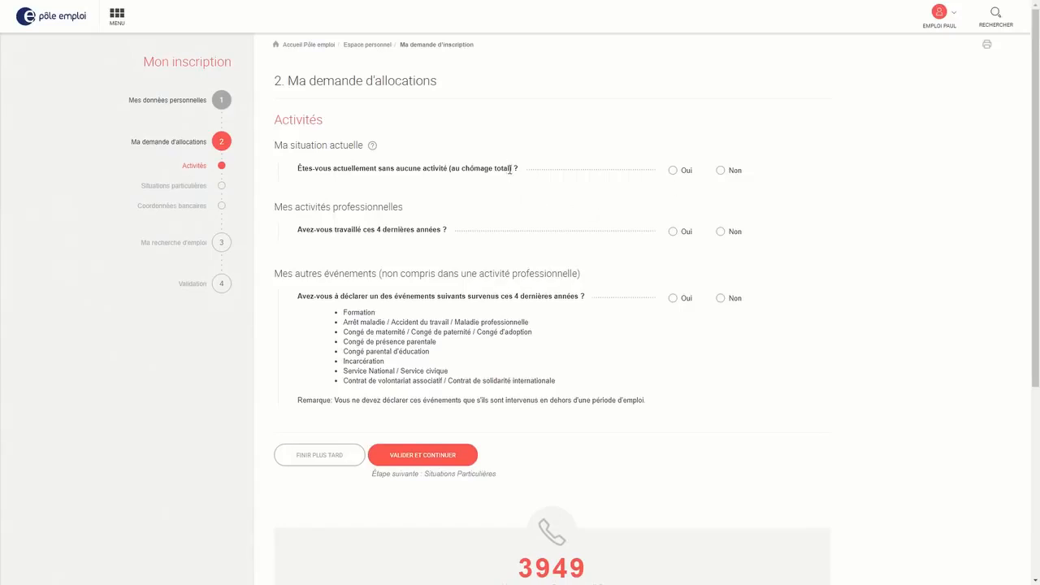
pyautogui.moveTo(510, 169); pyautogui.dragTo(462, 171)
pyautogui.moveTo(379, 169); pyautogui.dragTo(445, 166)
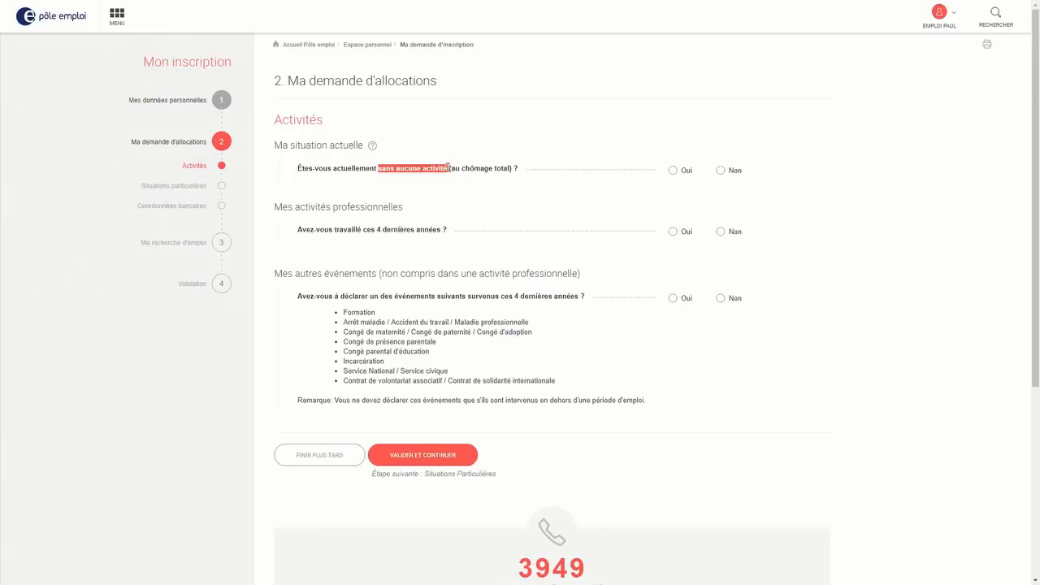
pyautogui.moveTo(451, 169); pyautogui.dragTo(510, 168)
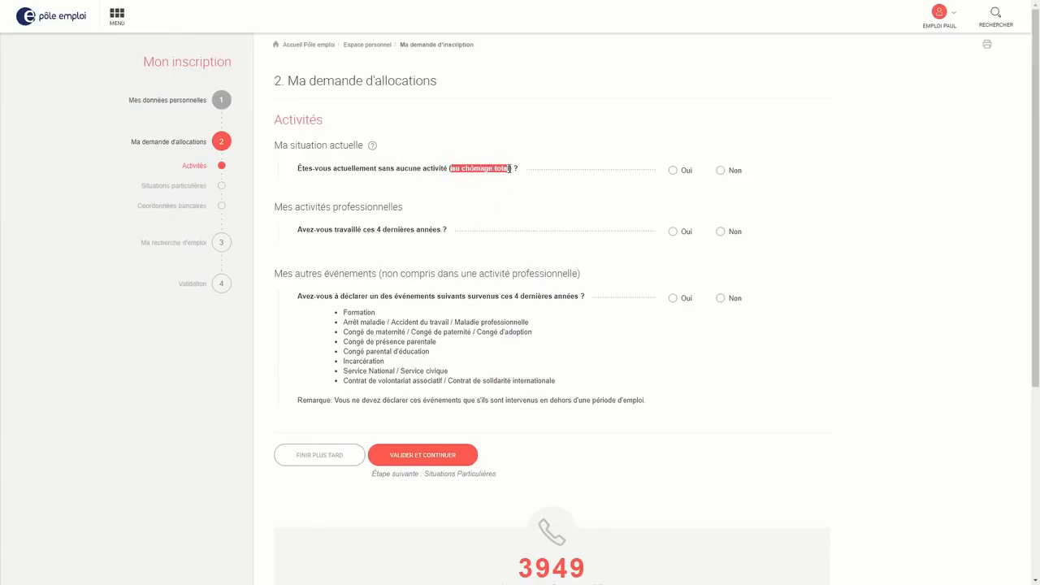
pyautogui.click(397, 176)
pyautogui.moveTo(381, 170); pyautogui.dragTo(449, 169)
pyautogui.click(531, 205)
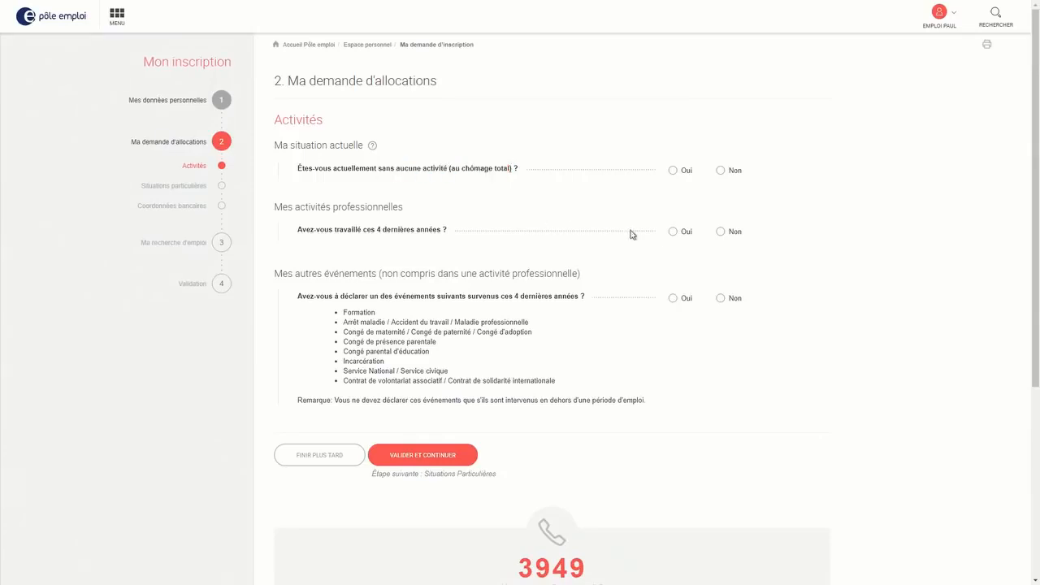
# Answer Oui to working in the last 4 years and add an activity entry
pyautogui.click(674, 236)
pyautogui.click(326, 289)
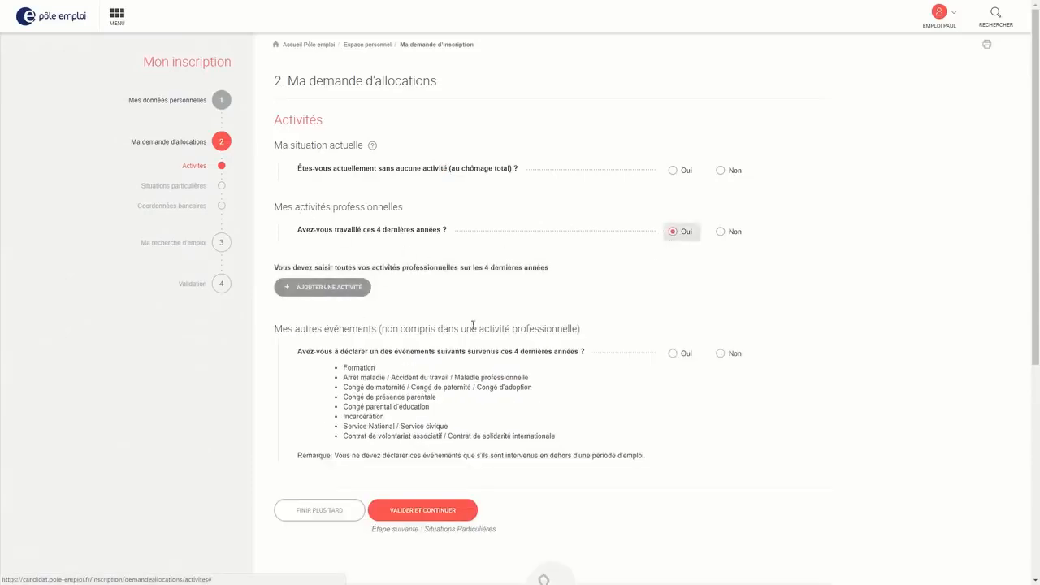
pyautogui.scroll(-1, 546, 253)
# Inspect the activity form's type list, dates and countries, then switch the 4-years answer to Non
pyautogui.click(420, 190)
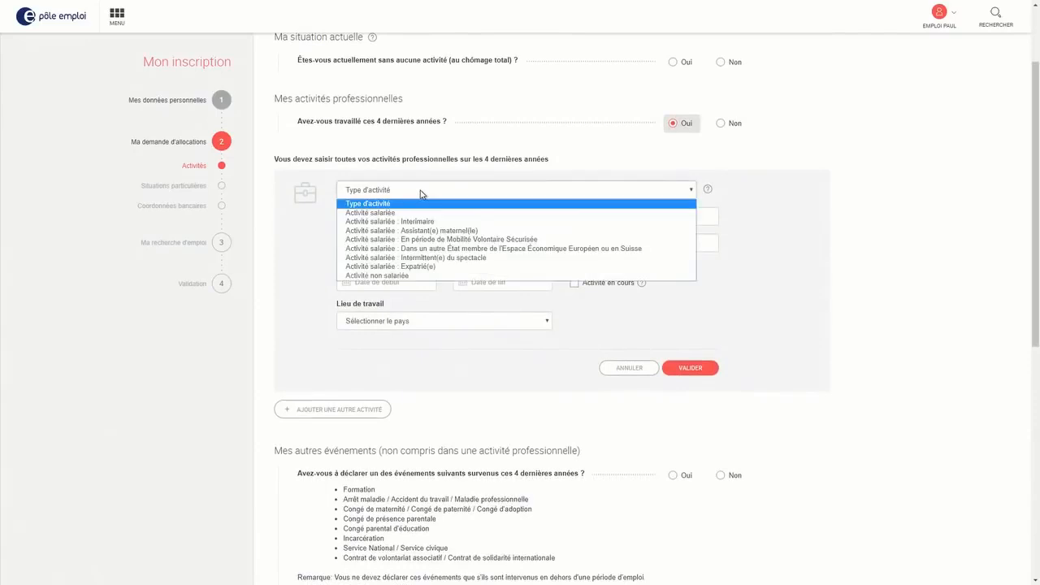
pyautogui.click(846, 243)
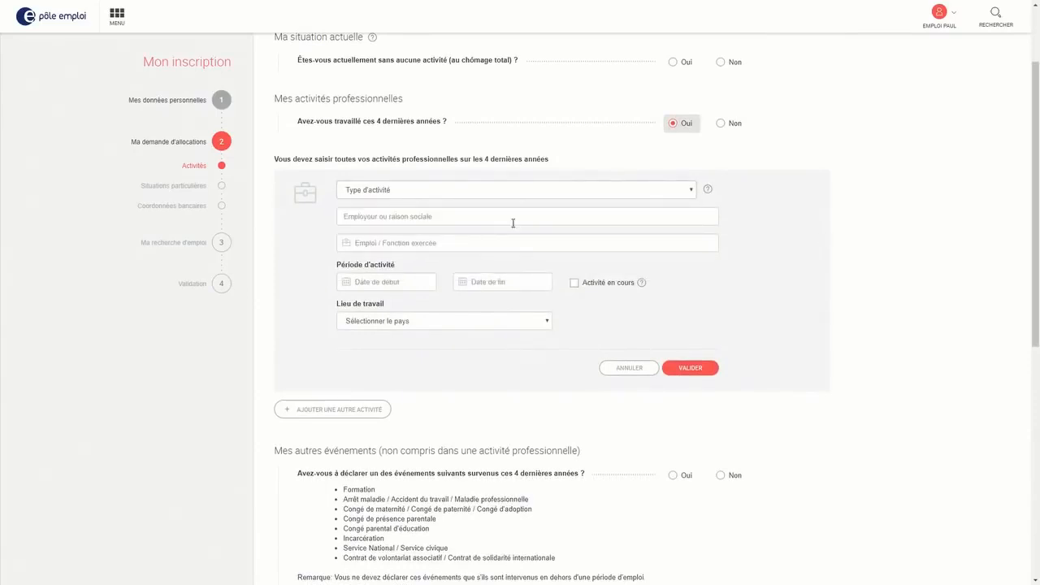
pyautogui.click(412, 251)
pyautogui.click(385, 282)
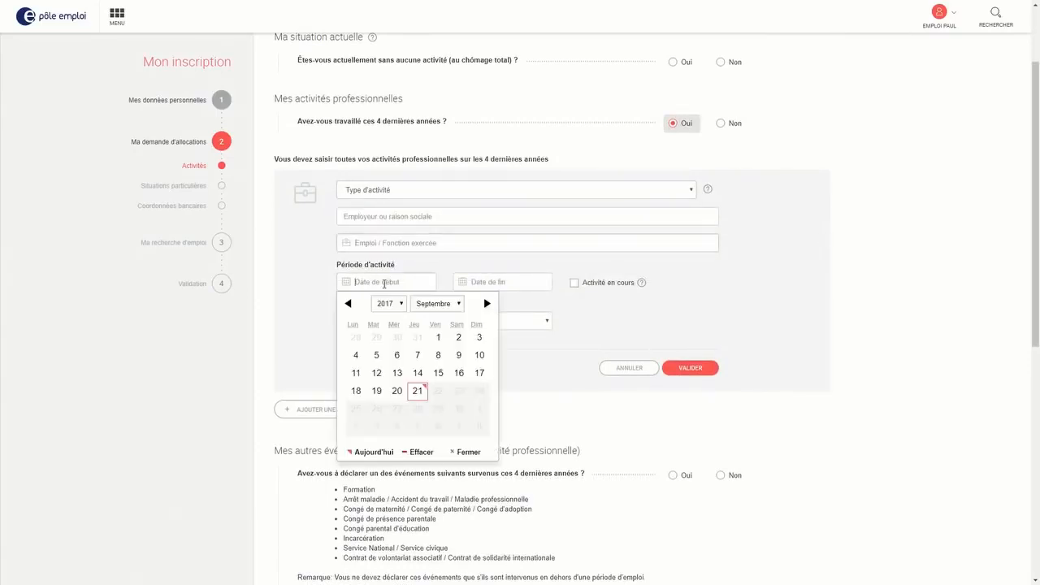
pyautogui.click(497, 282)
pyautogui.click(388, 321)
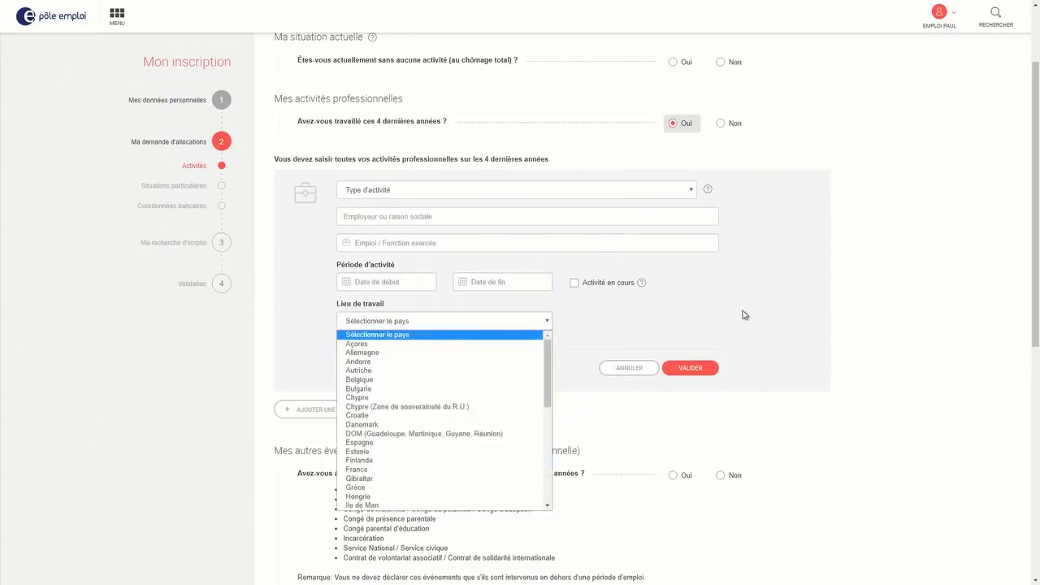
pyautogui.click(764, 291)
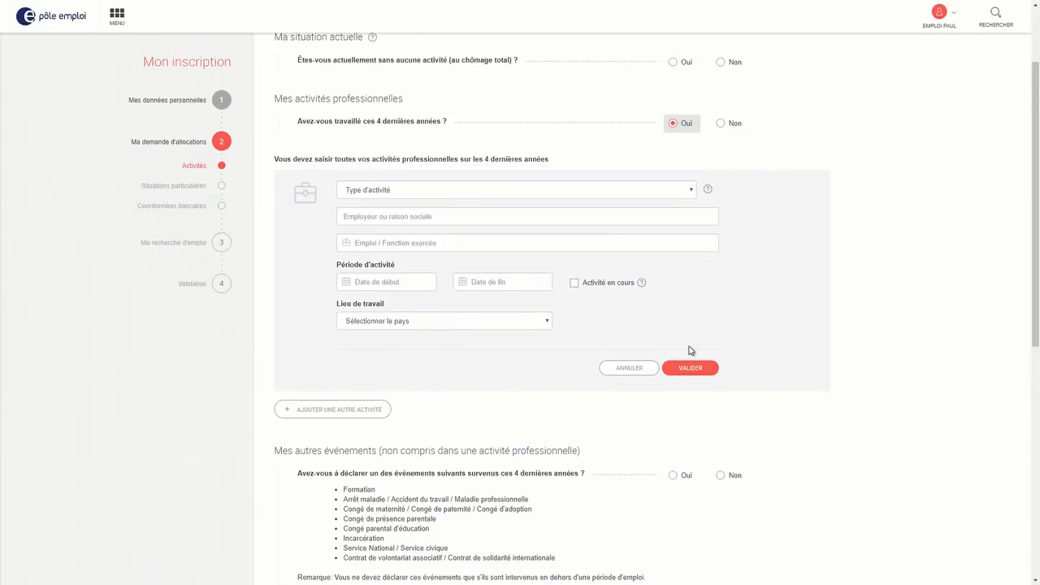
pyautogui.click(741, 127)
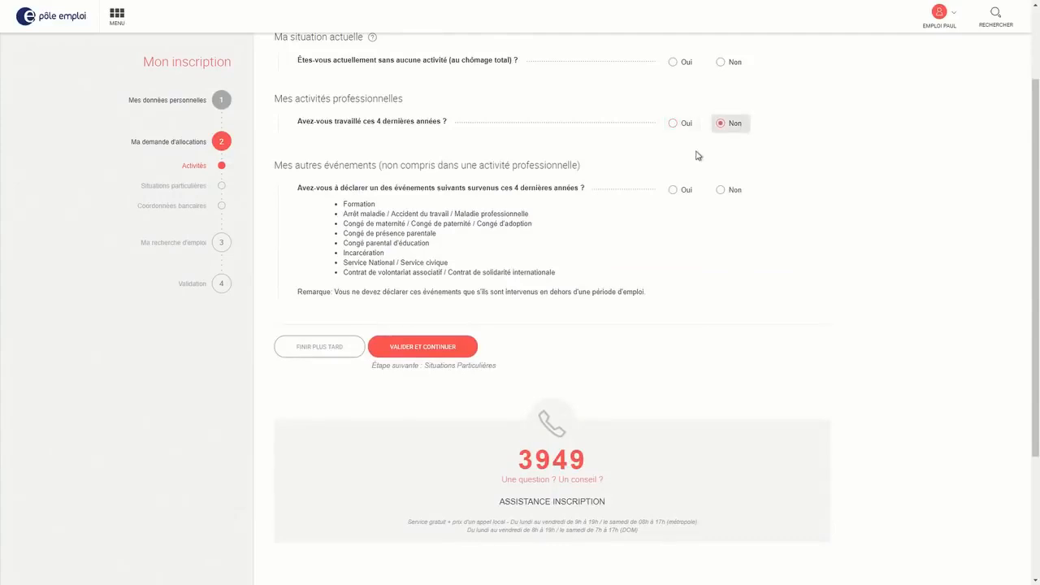
# Answer Oui to declaring other events and add an event entry
pyautogui.scroll(2, 704, 183)
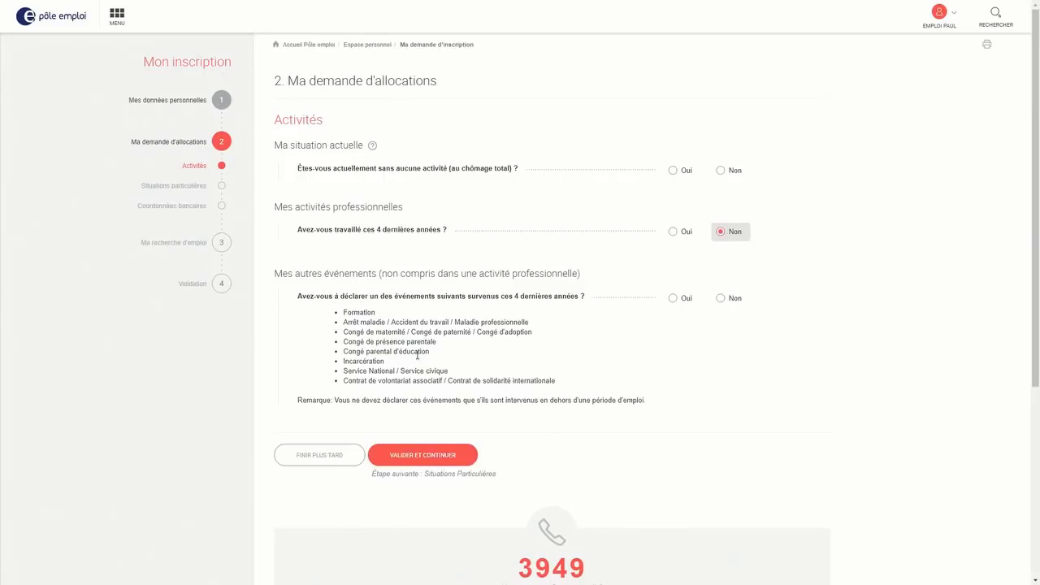
pyautogui.click(686, 299)
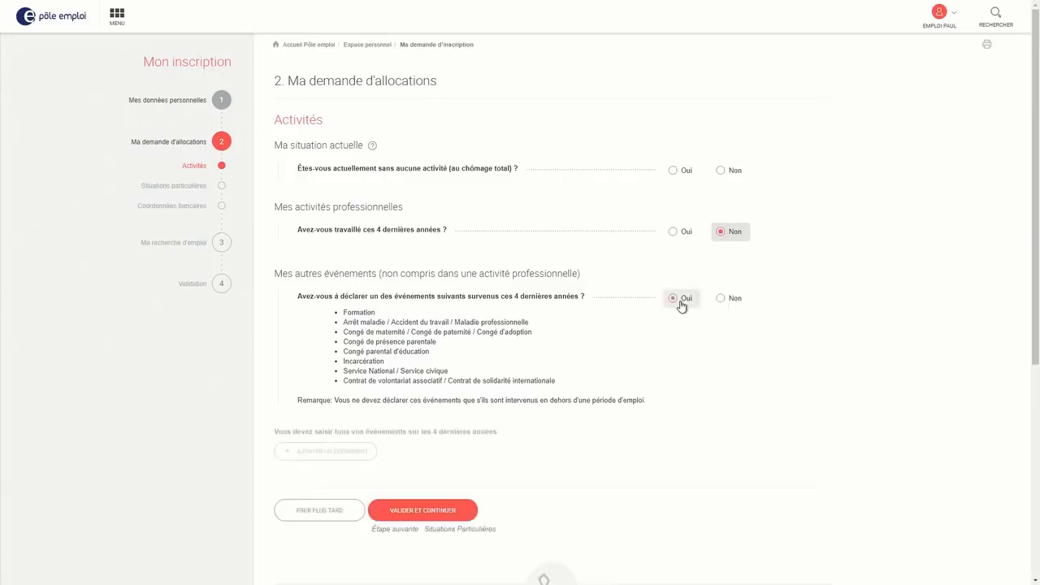
pyautogui.scroll(-1, 488, 365)
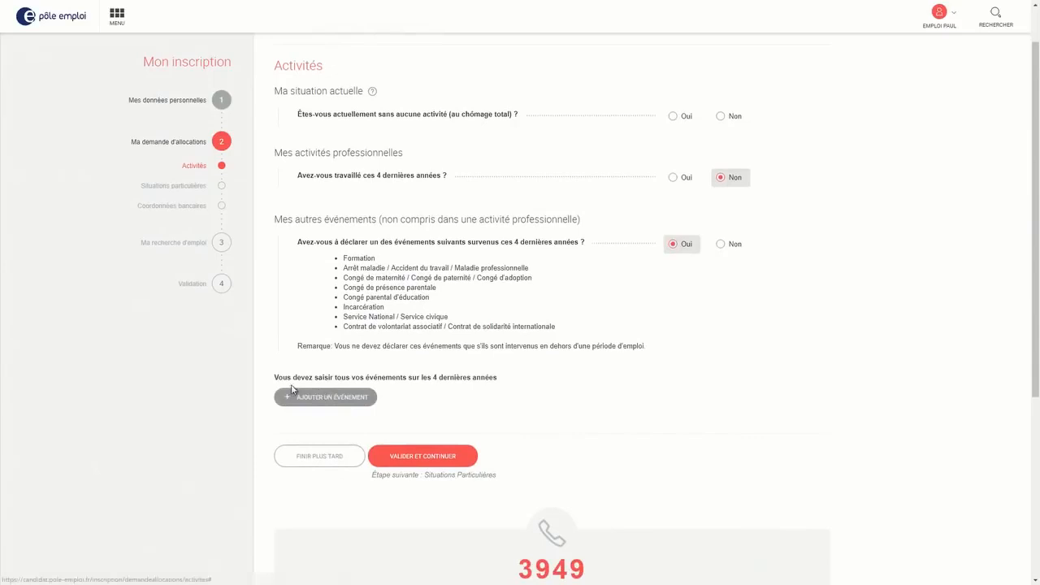
pyautogui.click(334, 403)
# Look over the event type list and start/end date calendars without choosing anything
pyautogui.scroll(-2, 409, 434)
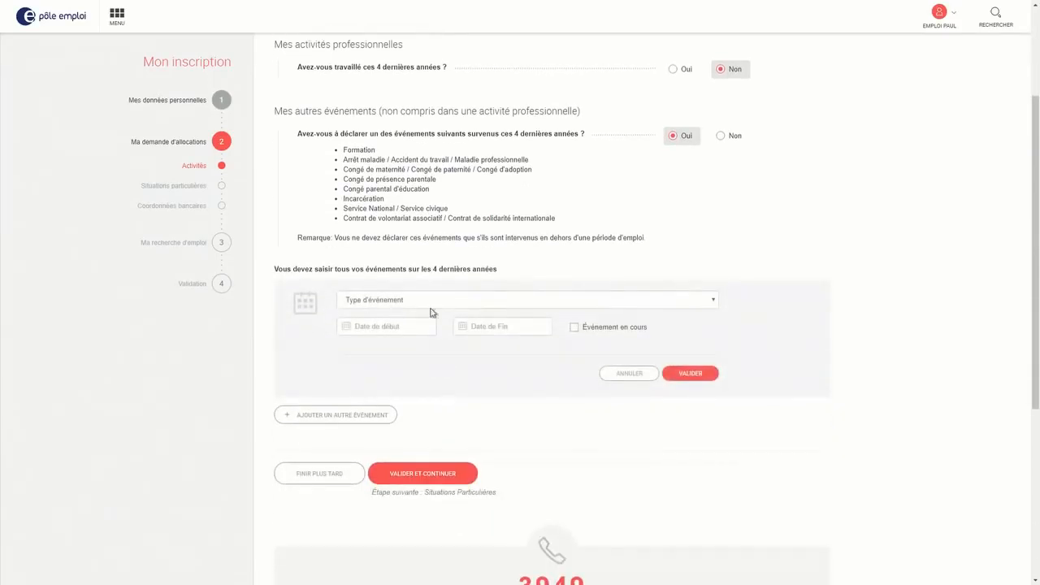
pyautogui.click(382, 300)
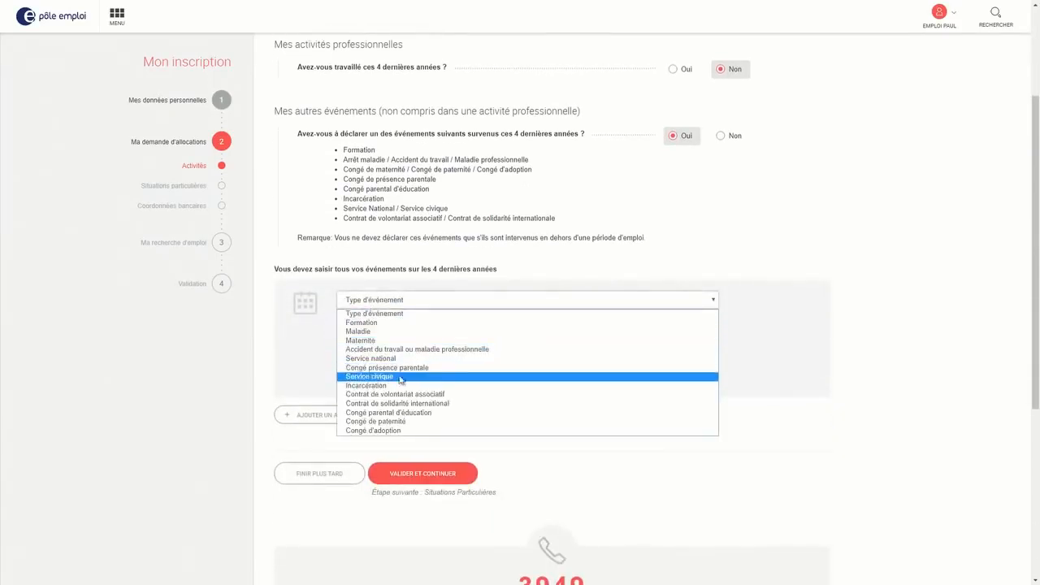
pyautogui.press('Escape')
pyautogui.click(386, 328)
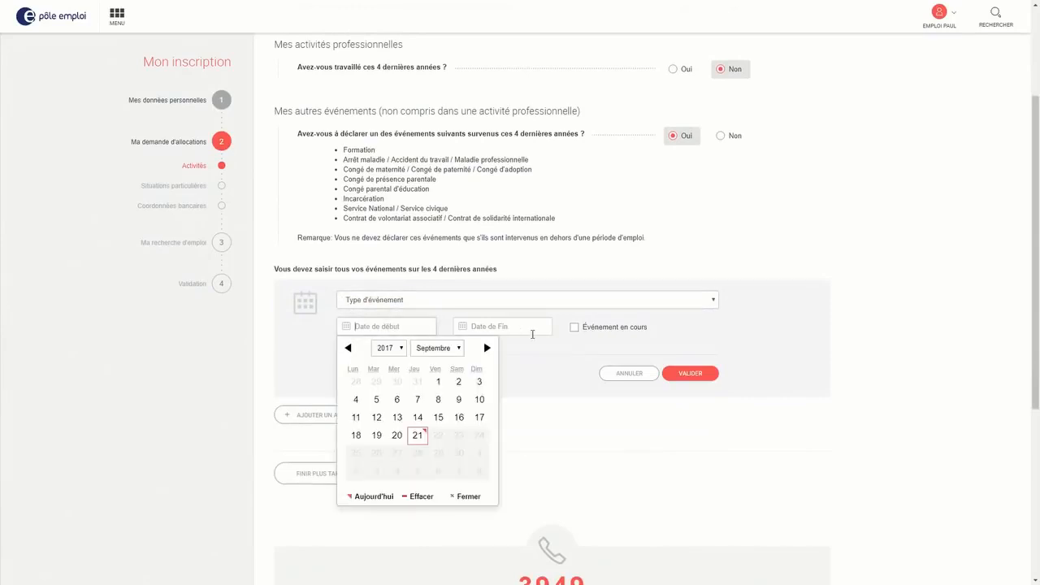
pyautogui.click(533, 332)
pyautogui.click(799, 394)
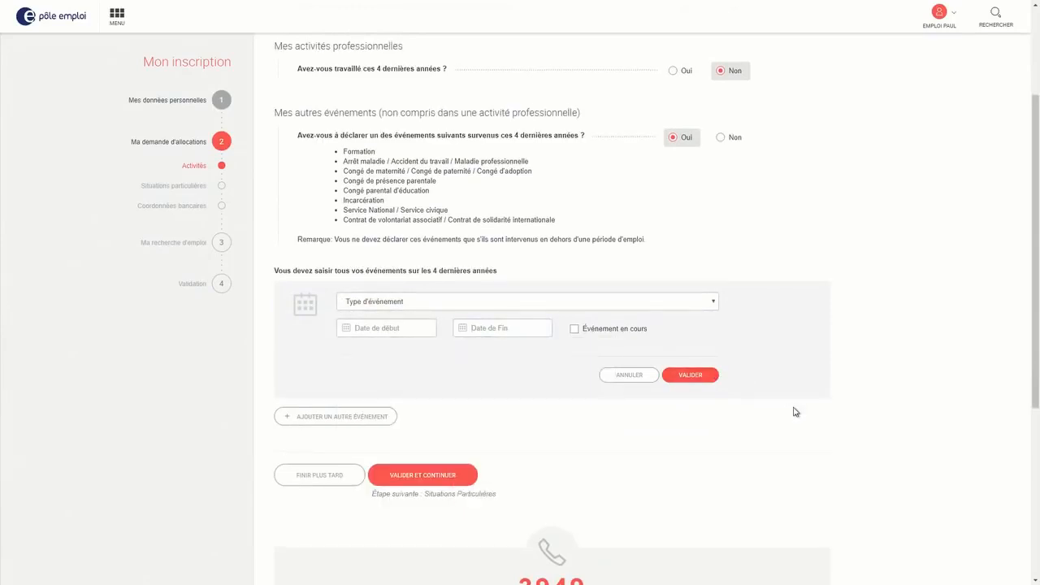
pyautogui.scroll(1, 599, 427)
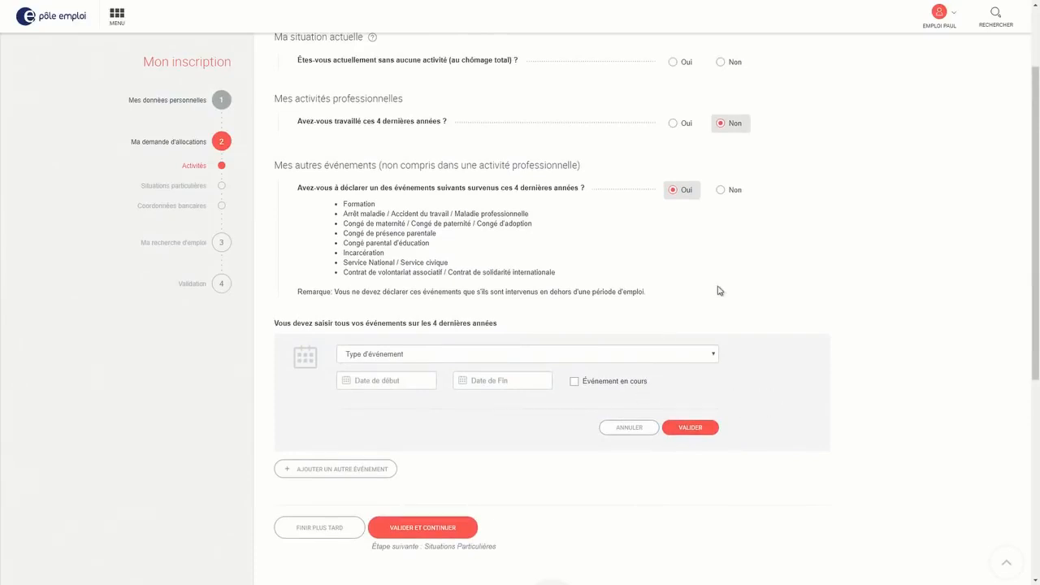
pyautogui.scroll(1, 720, 297)
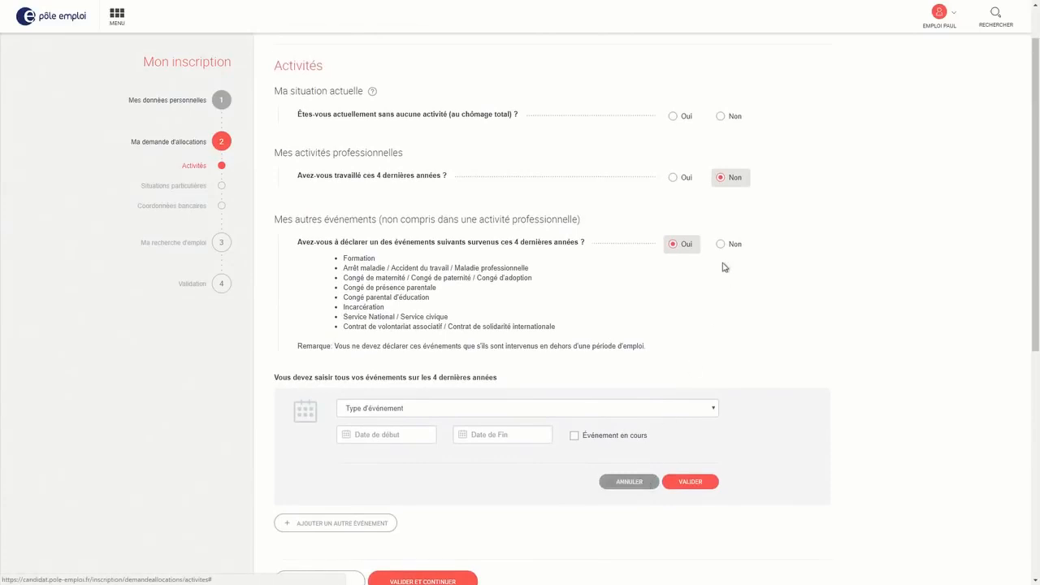
# Cancel the empty event, answer Oui to chômage total and Non to both 4-year questions
pyautogui.click(629, 481)
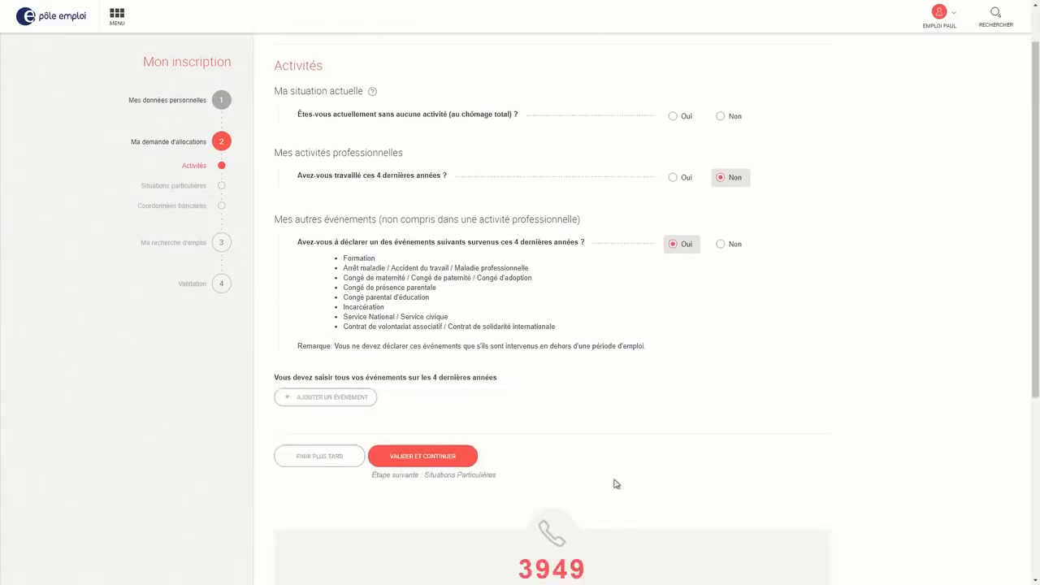
pyautogui.click(672, 117)
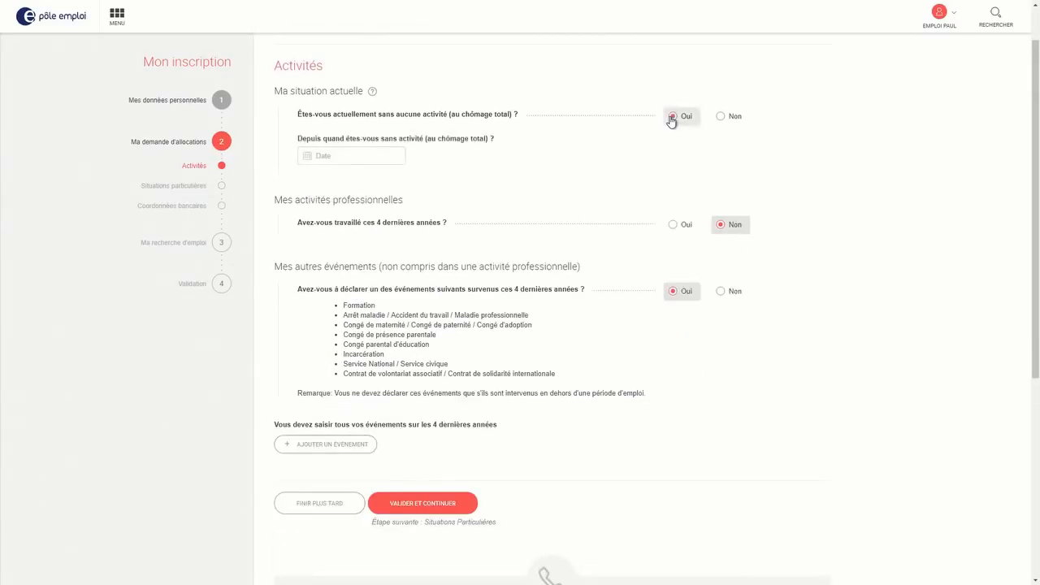
pyautogui.click(351, 157)
pyautogui.click(685, 225)
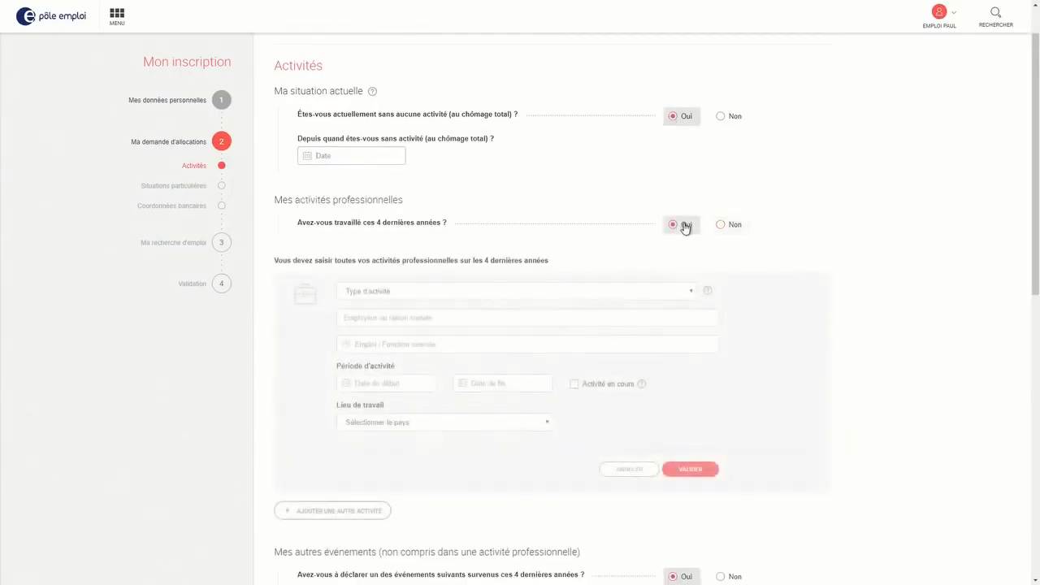
pyautogui.click(727, 225)
pyautogui.click(720, 292)
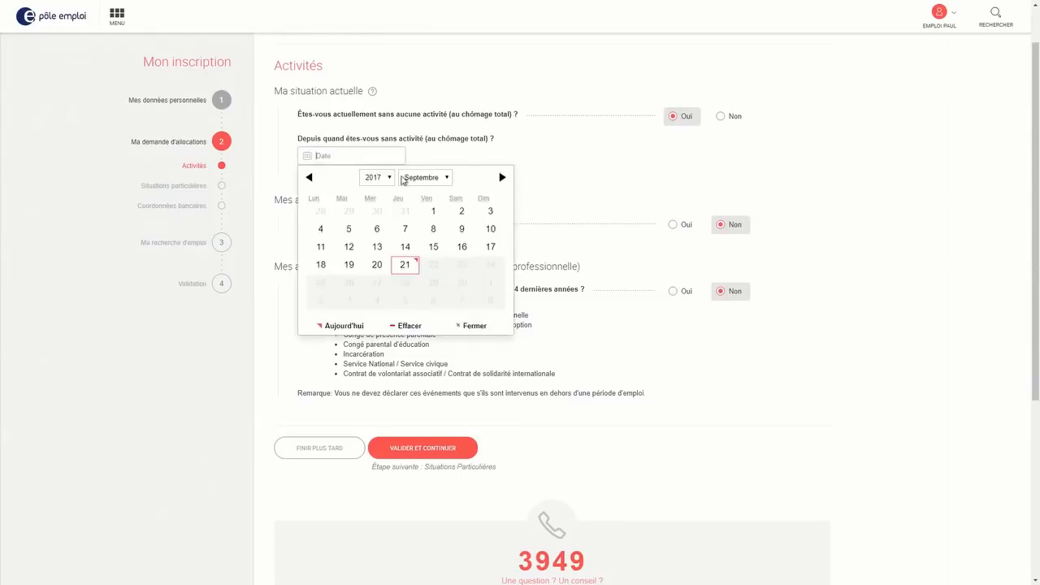
# Set the unemployment start date to 01/09/2017 and submit the activities
pyautogui.click(388, 177)
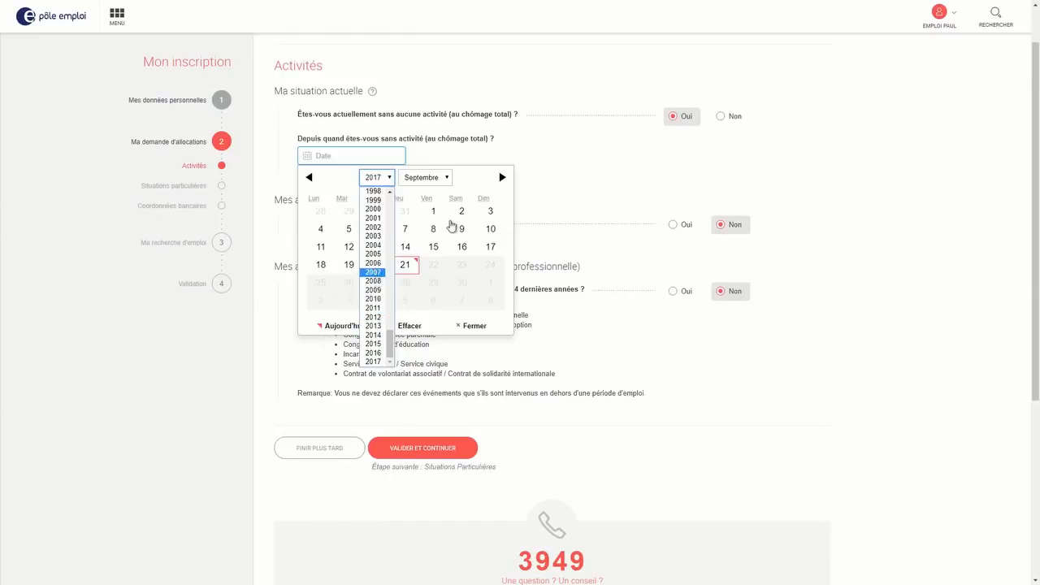
pyautogui.click(435, 213)
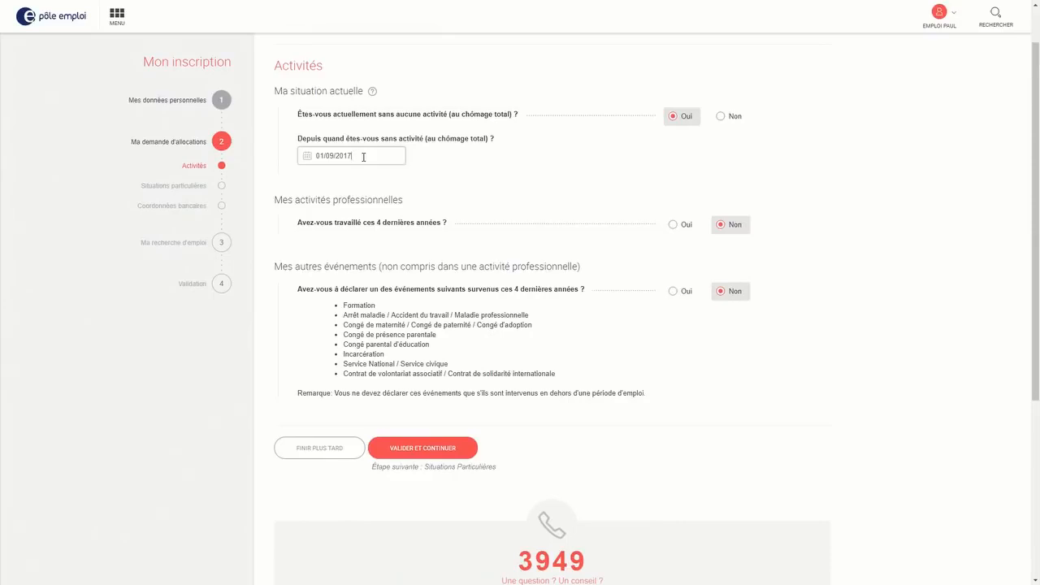
pyautogui.click(424, 448)
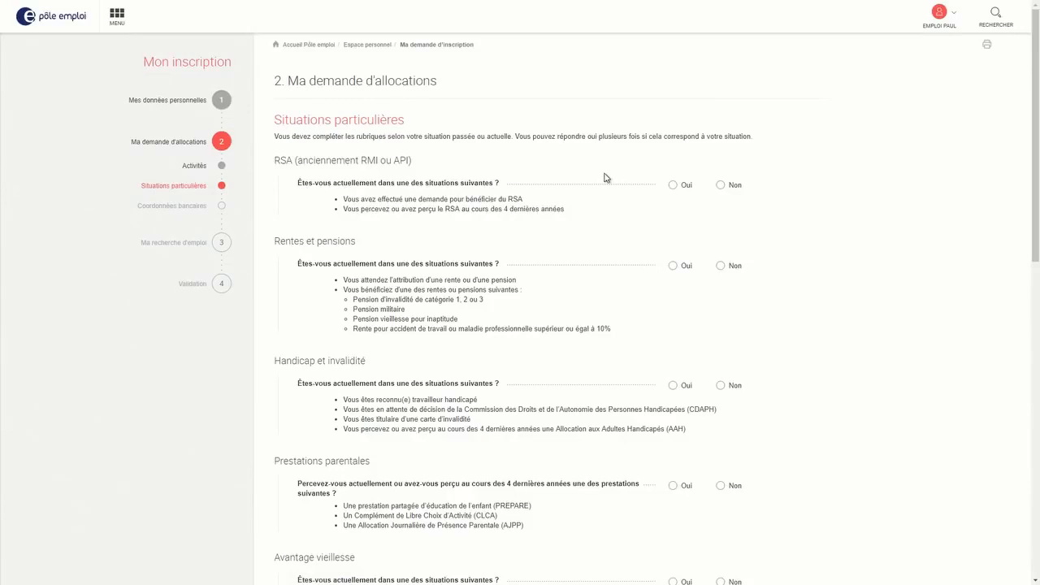
# Save an ongoing RSA period starting 08/09/2017, answering Non to having applied for RSA
pyautogui.click(674, 185)
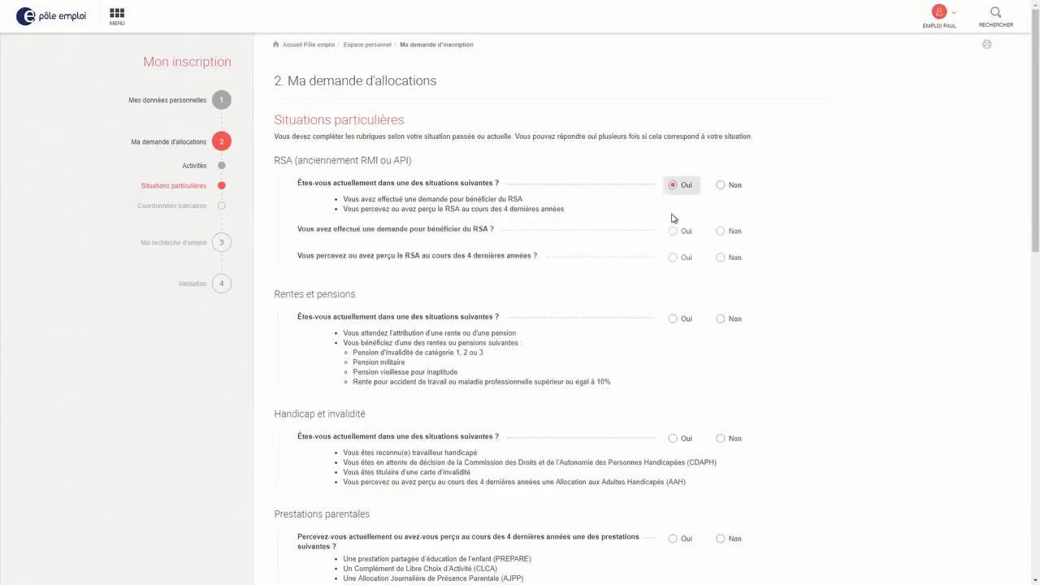
pyautogui.click(673, 258)
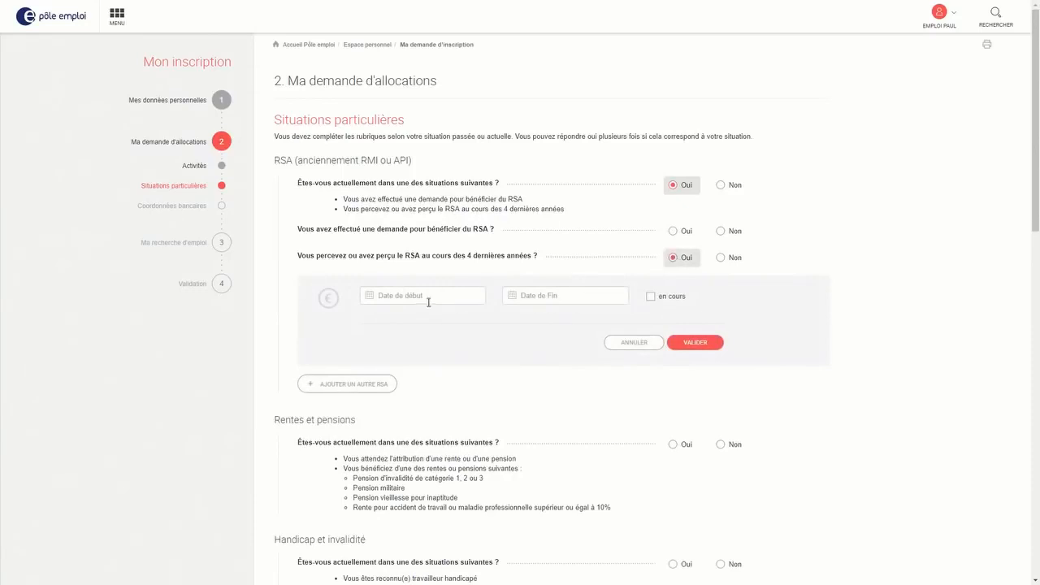
pyautogui.click(650, 295)
pyautogui.click(425, 295)
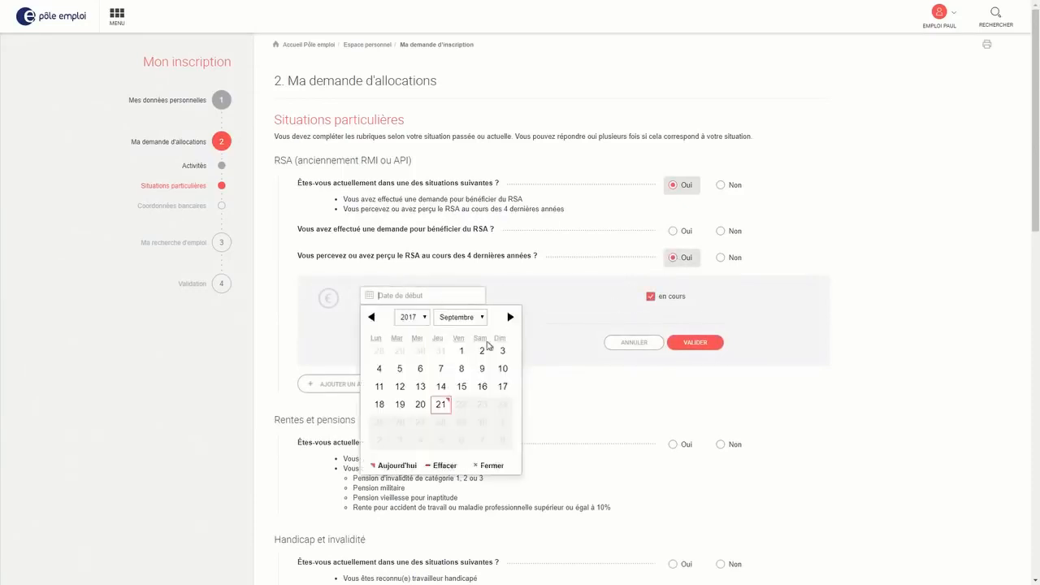
pyautogui.click(465, 367)
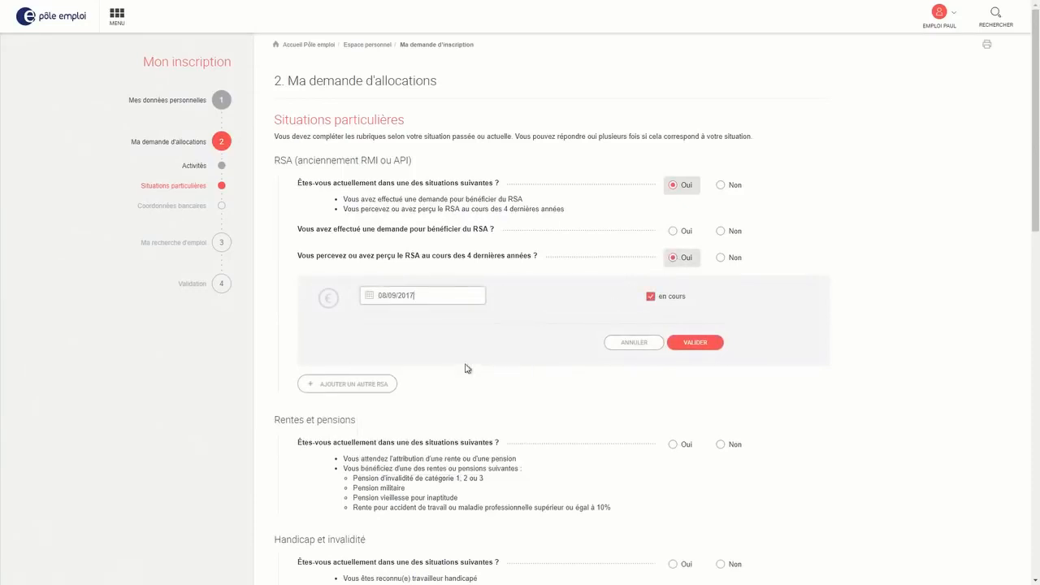
pyautogui.click(721, 232)
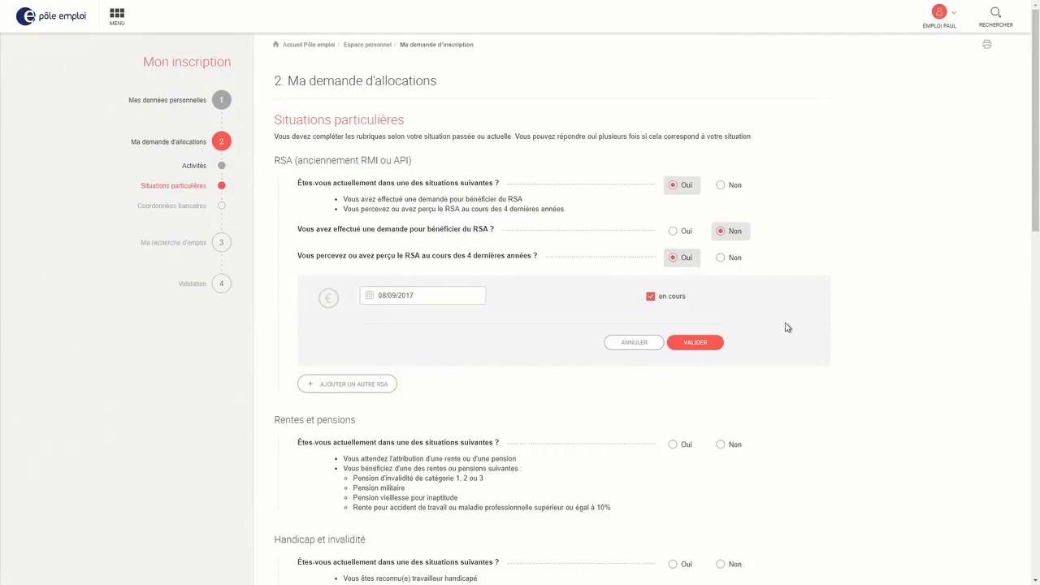
pyautogui.click(713, 345)
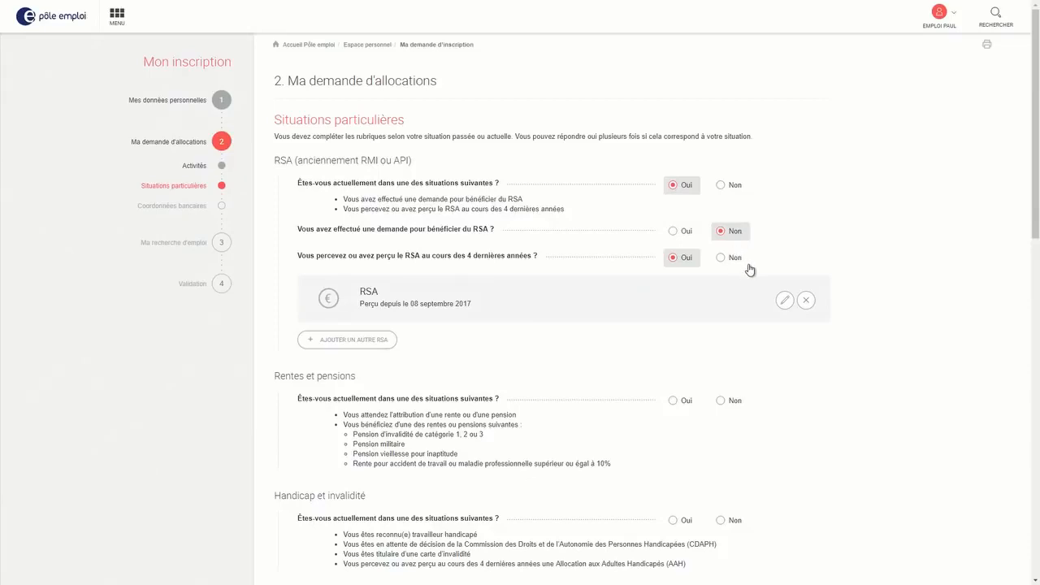
# Answer Non to the Rentes et pensions question, correcting an initial Oui
pyautogui.scroll(-1, 718, 257)
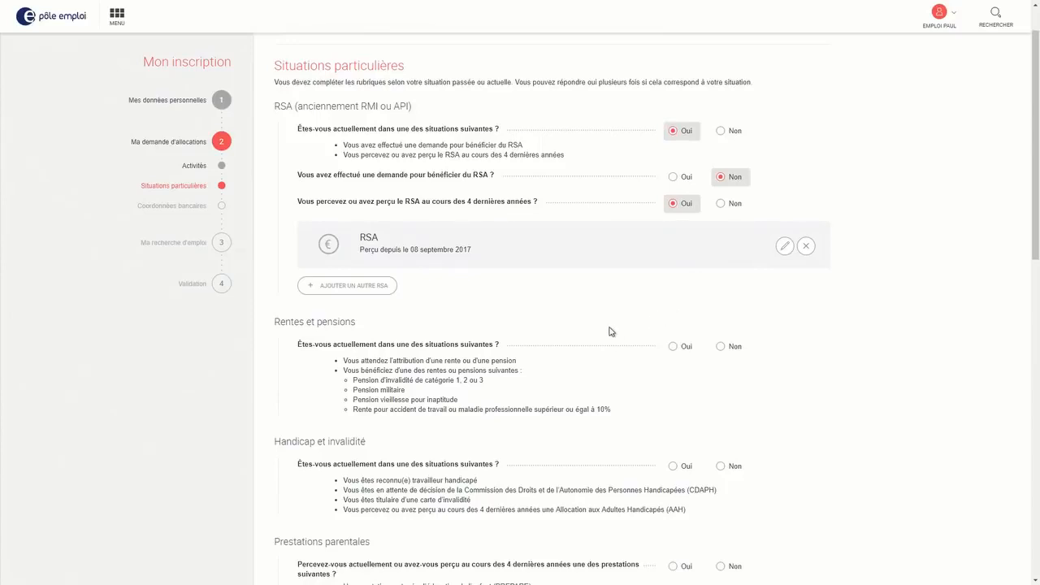
pyautogui.scroll(-2, 611, 332)
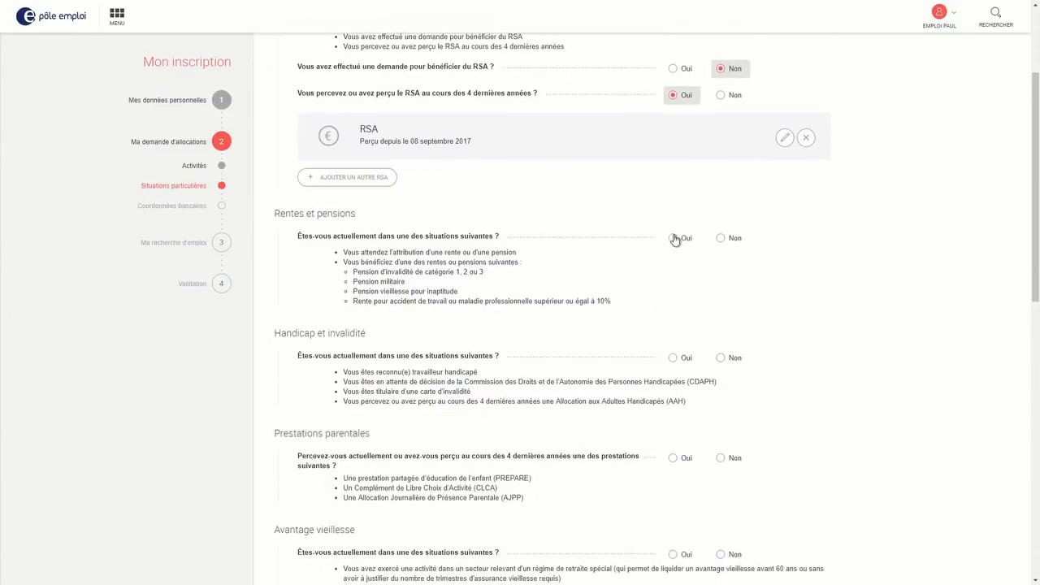
pyautogui.click(674, 238)
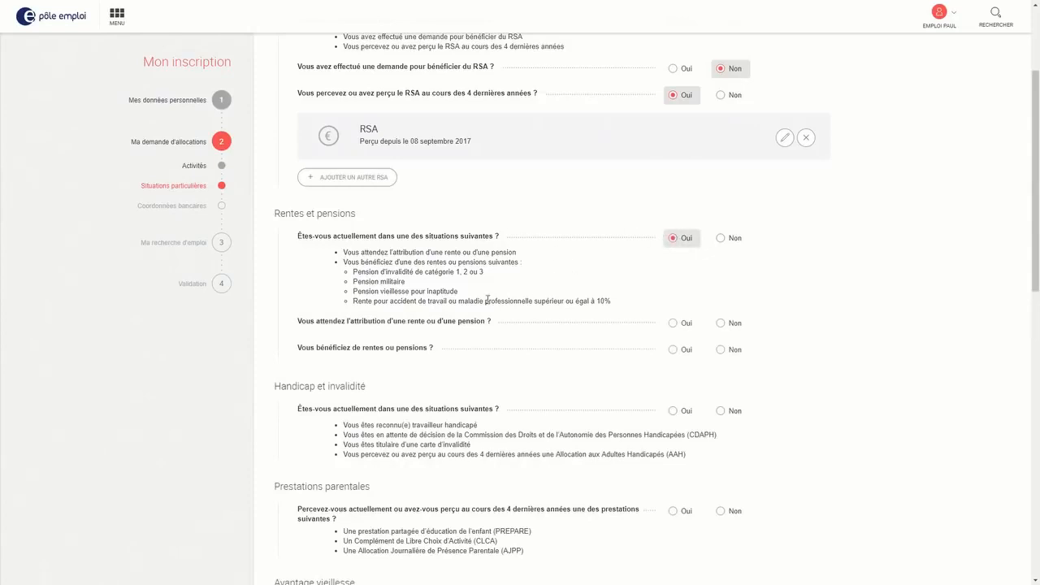
pyautogui.scroll(2, 524, 216)
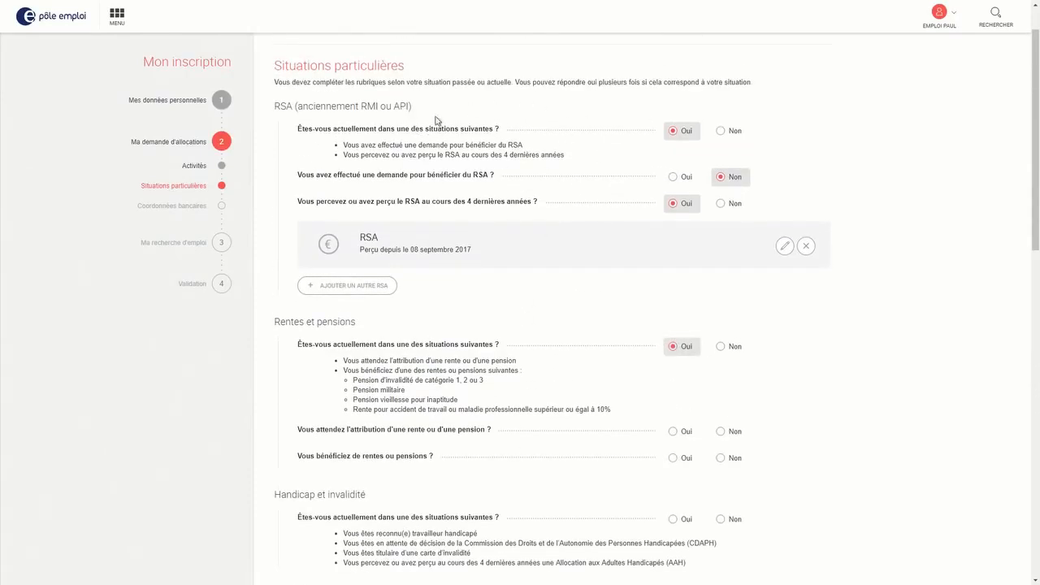
pyautogui.scroll(-2, 463, 290)
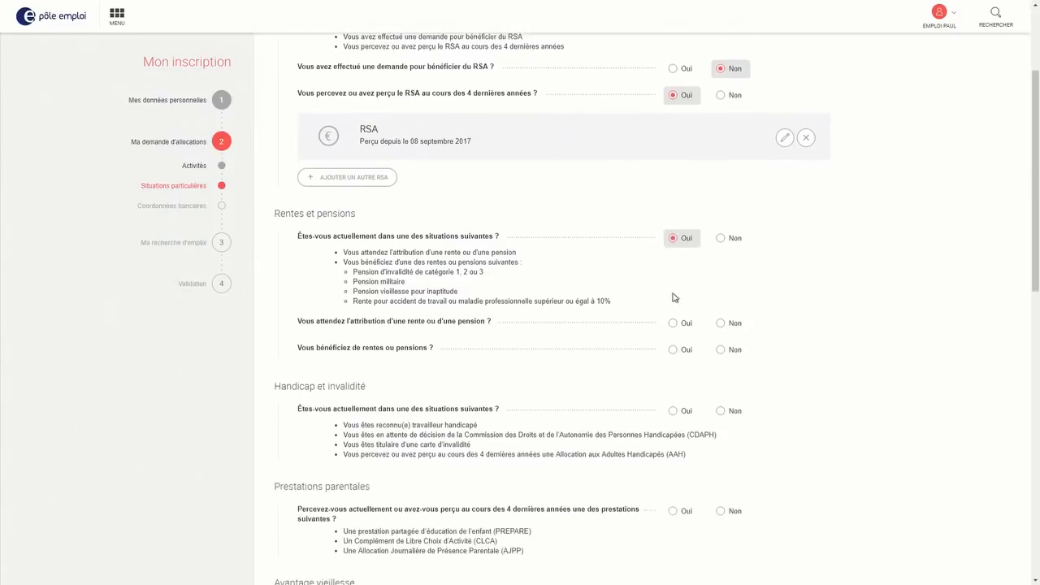
pyautogui.click(731, 242)
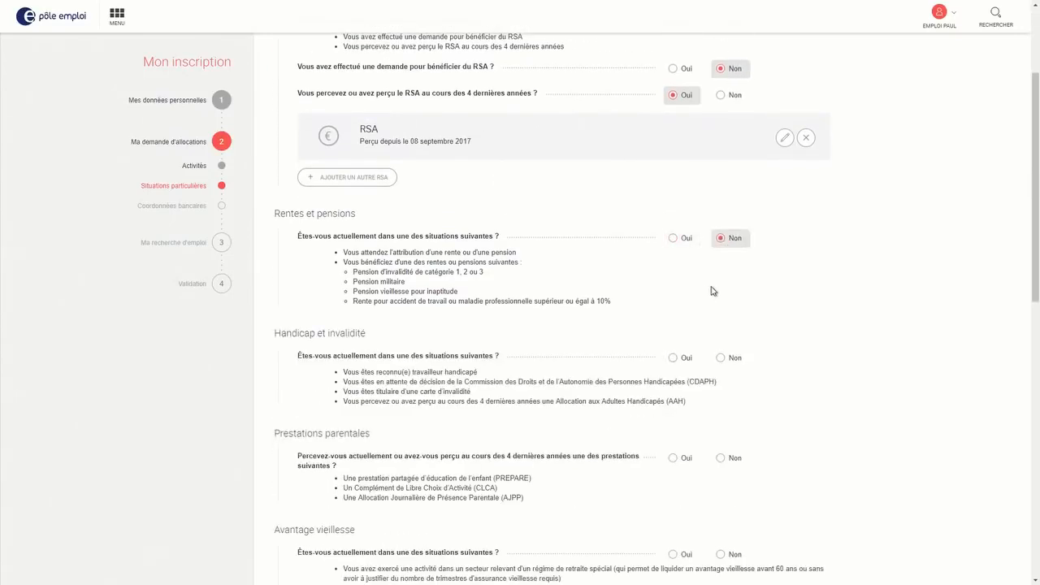
# Answer Non to Handicap et invalidité and to Prestations parentales
pyautogui.scroll(-2, 713, 291)
pyautogui.click(687, 251)
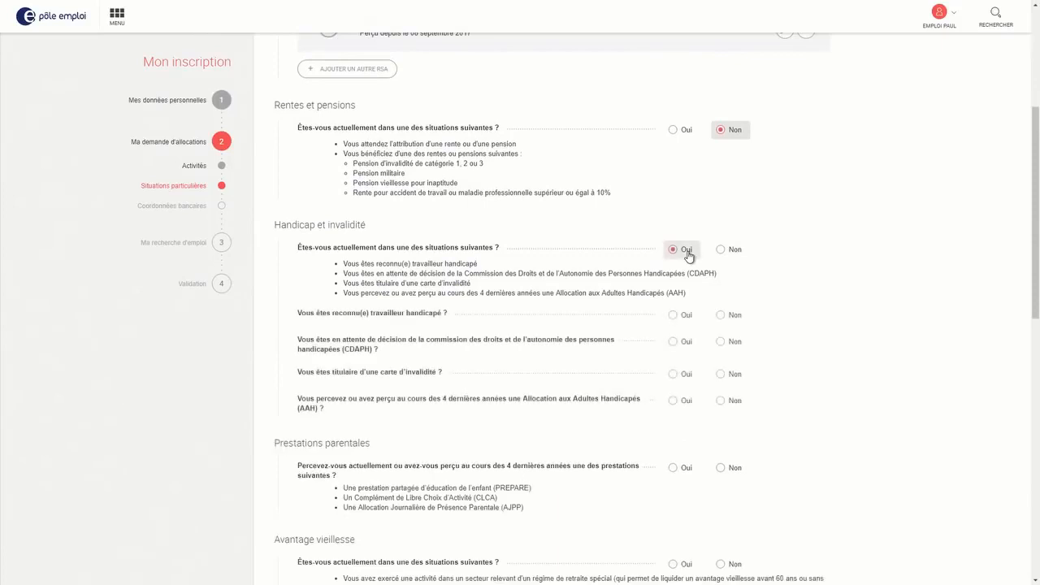
pyautogui.click(725, 256)
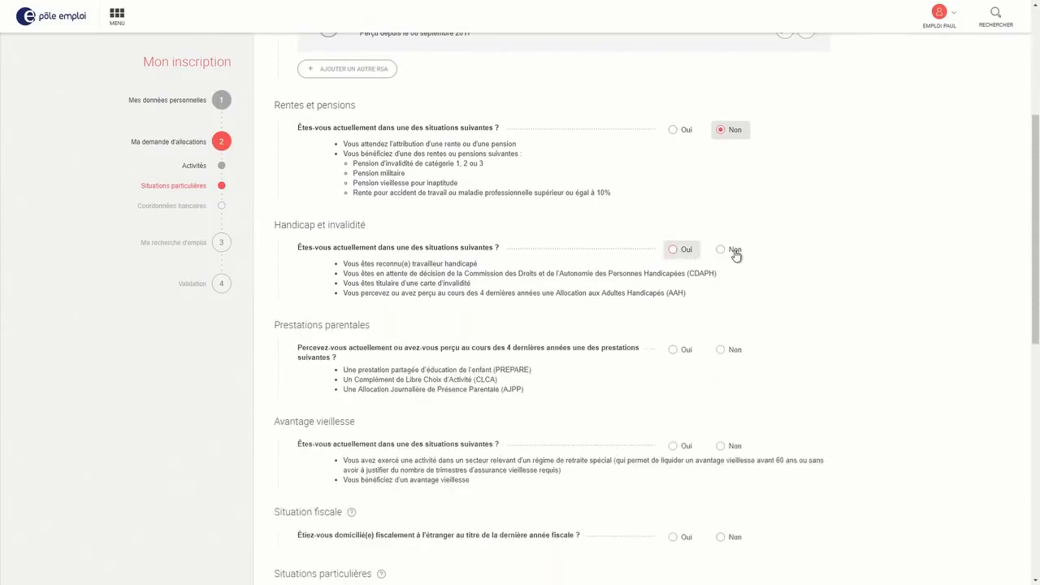
pyautogui.scroll(-1, 760, 271)
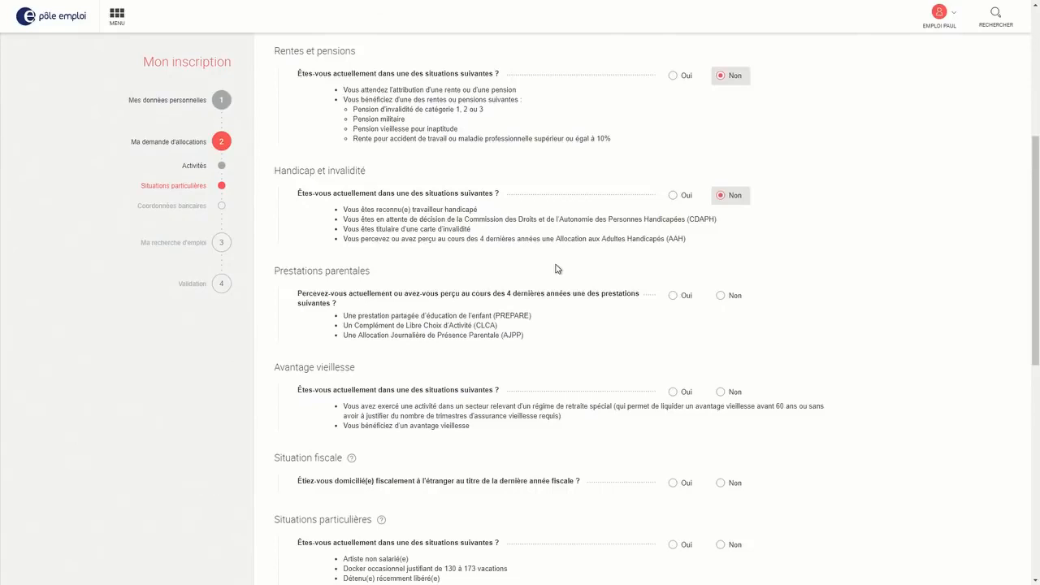
pyautogui.click(721, 296)
pyautogui.scroll(-2, 723, 299)
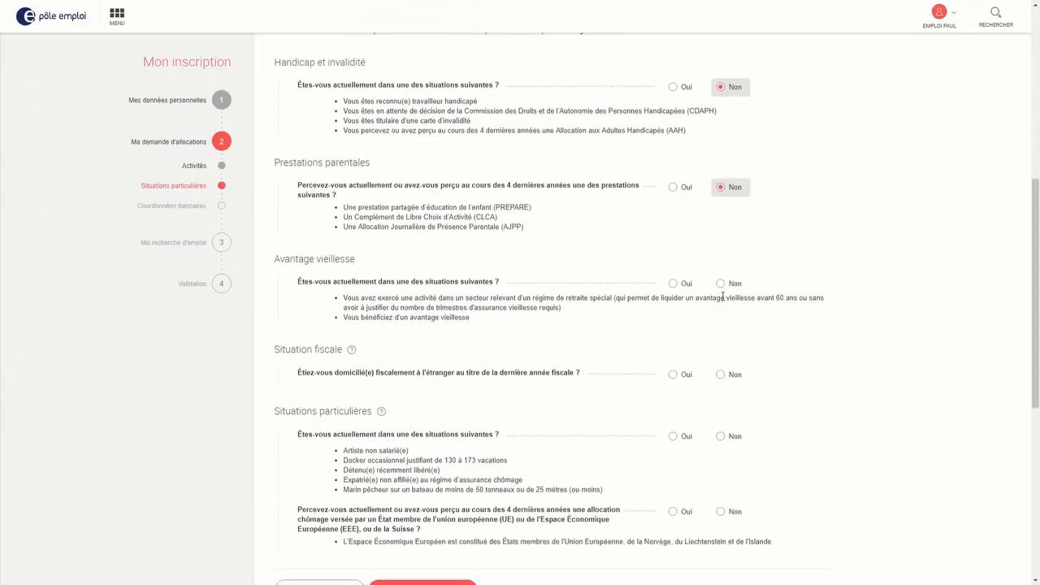
# Answer Non to Avantage vieillesse and to tax residence abroad
pyautogui.click(721, 284)
pyautogui.scroll(-2, 726, 289)
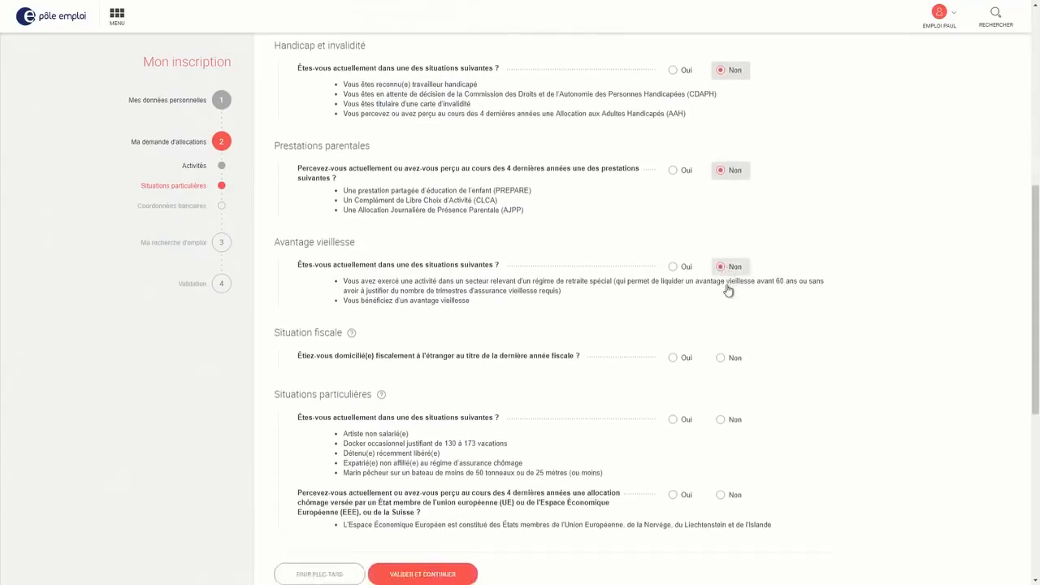
pyautogui.click(729, 271)
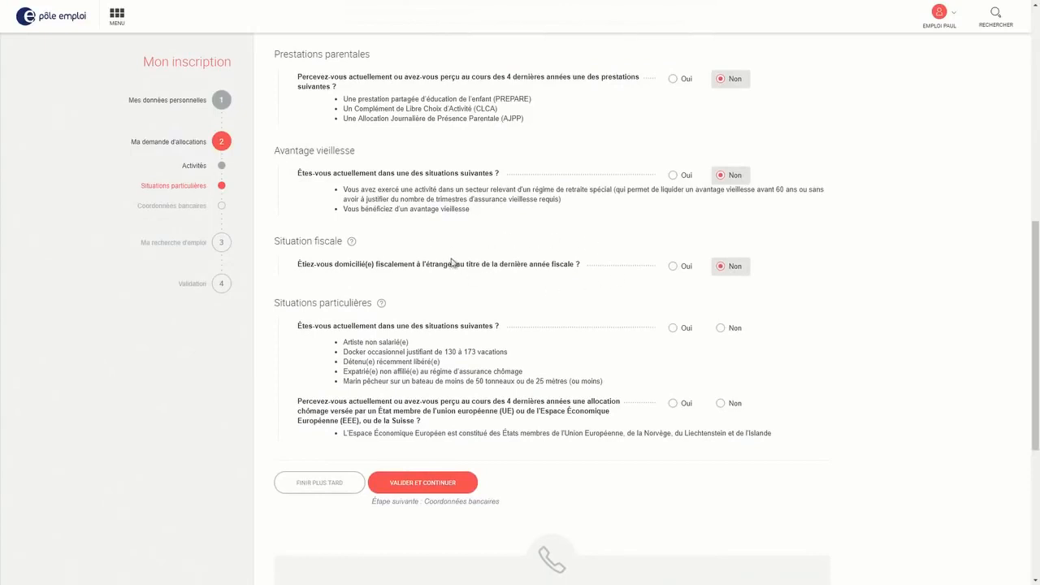
pyautogui.click(680, 269)
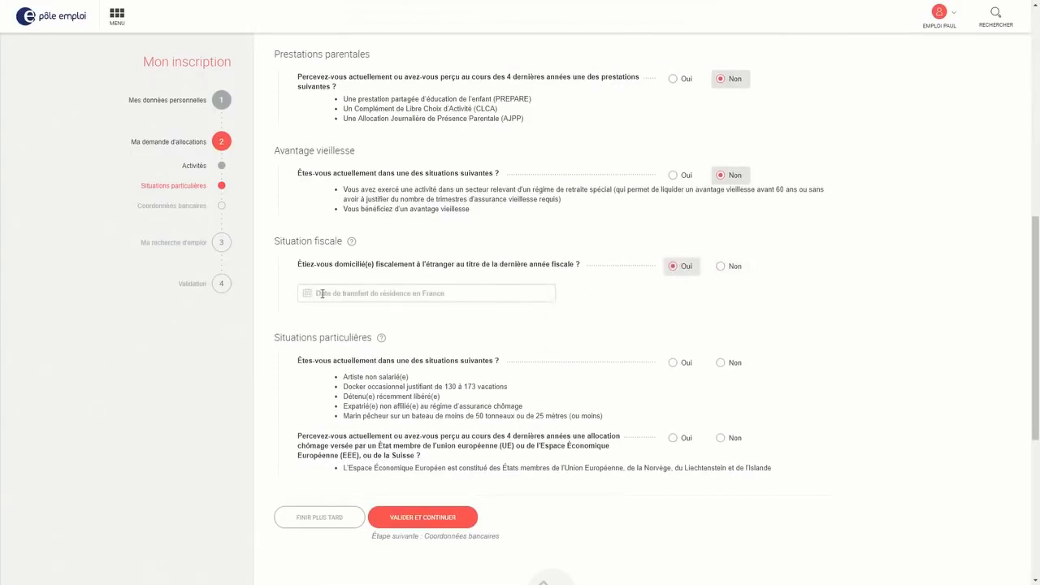
pyautogui.click(721, 267)
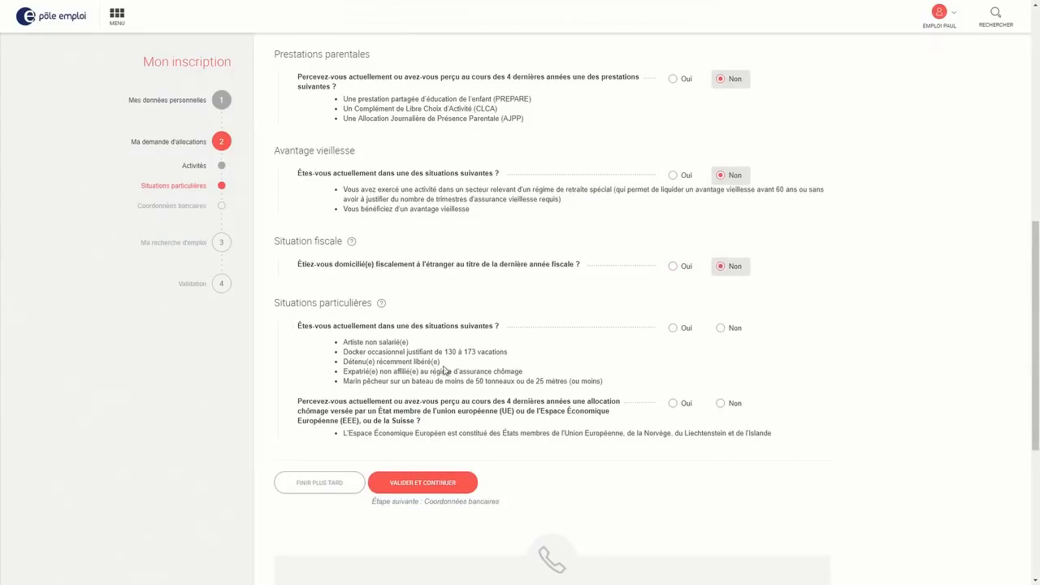
# Answer Non to both special-situation questions, including the foreign unemployment allowance, and submit
pyautogui.click(733, 333)
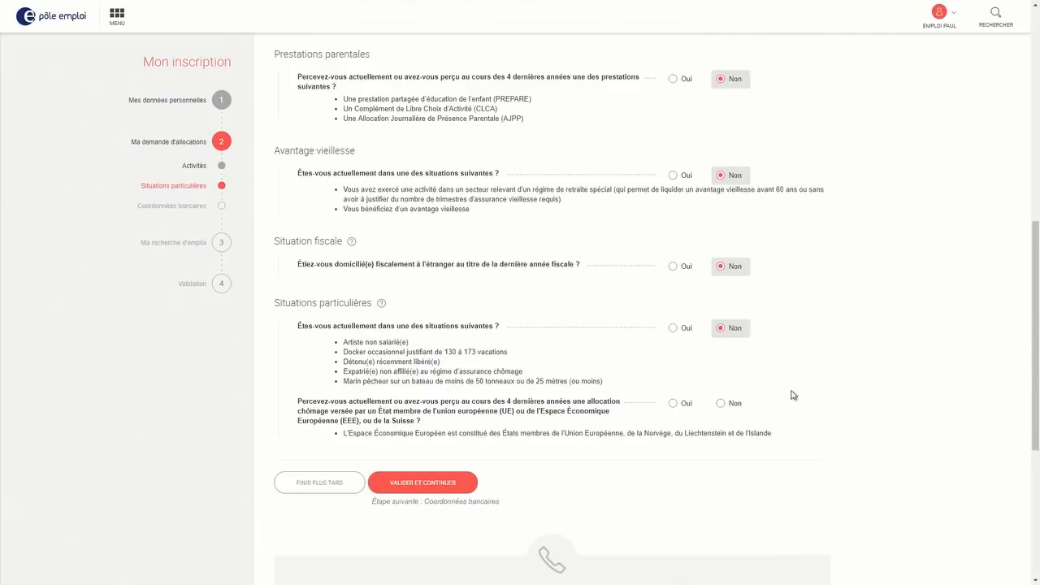
pyautogui.click(734, 403)
pyautogui.click(419, 486)
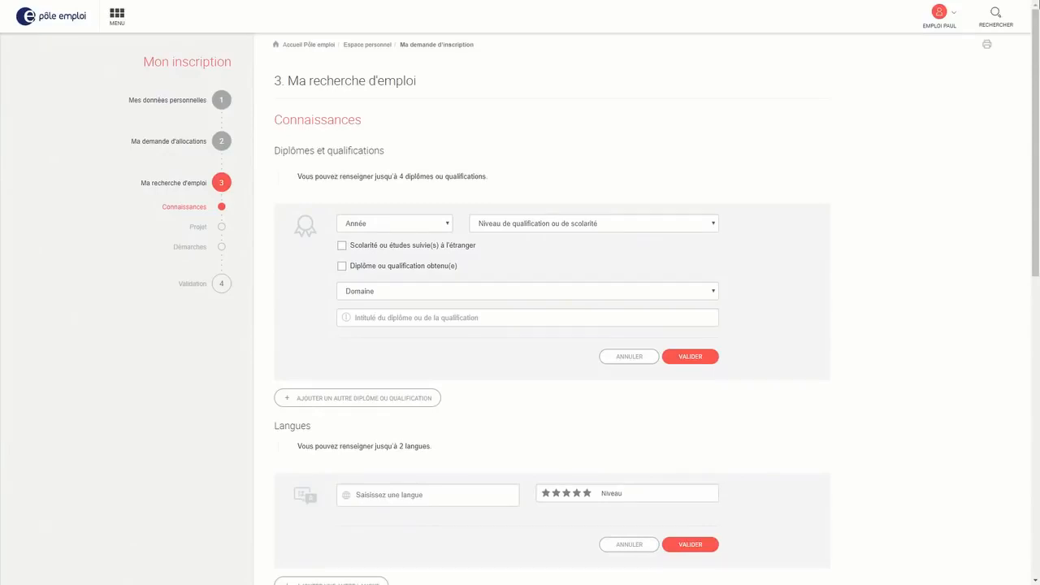
# Add Anglais as a spoken language rated Très bon and save the entry
pyautogui.scroll(-5, 551, 309)
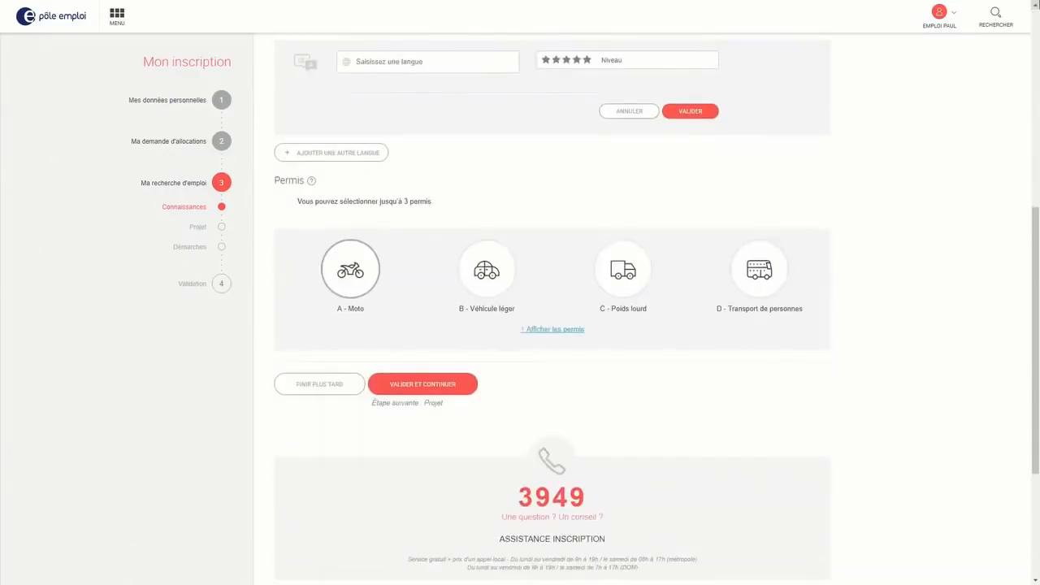
pyautogui.scroll(5, 551, 309)
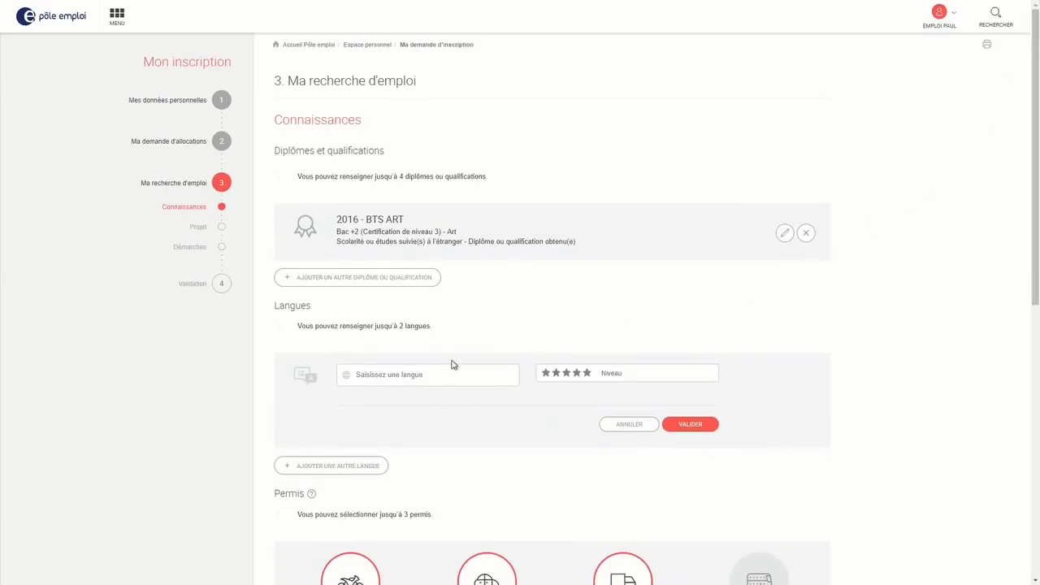
pyautogui.click(428, 374)
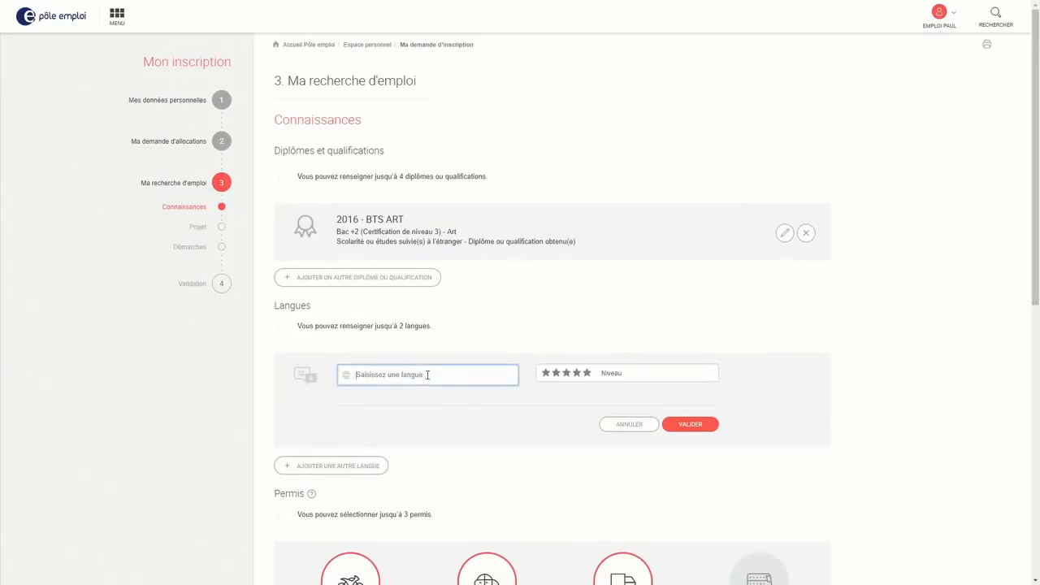
pyautogui.write('Ang')
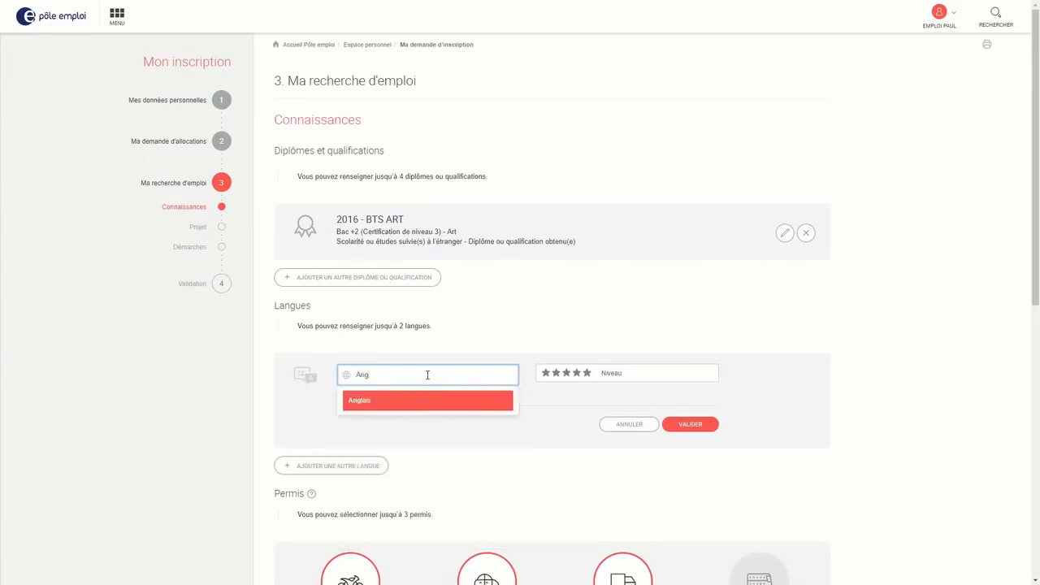
pyautogui.click(429, 408)
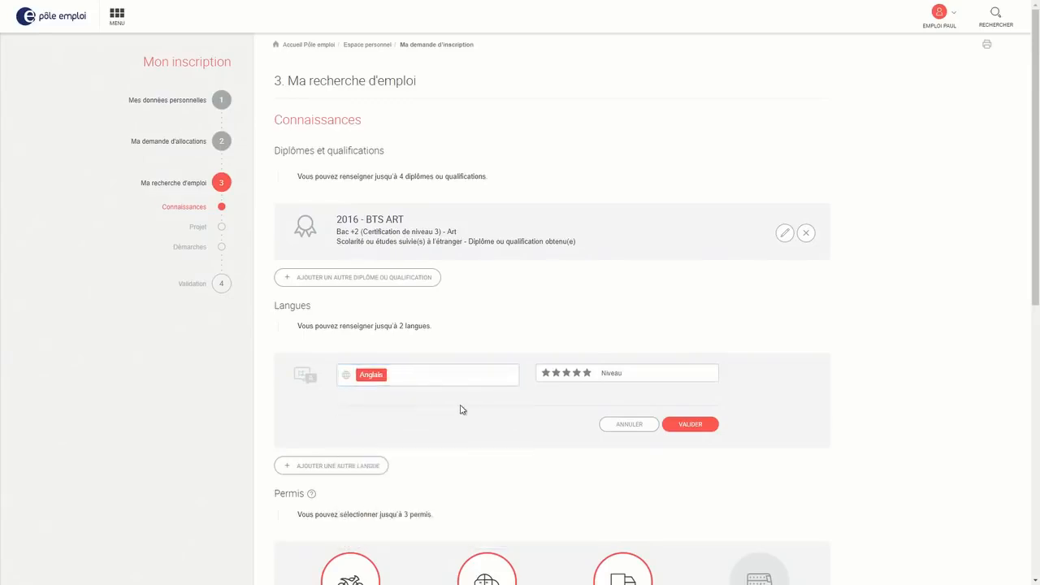
pyautogui.click(580, 376)
pyautogui.click(698, 429)
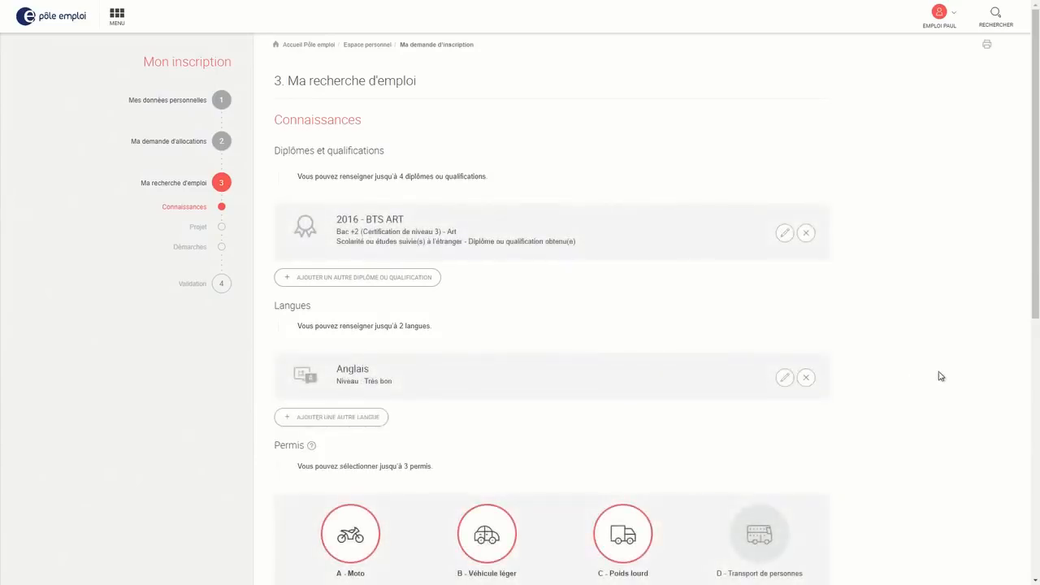
pyautogui.scroll(-3, 941, 376)
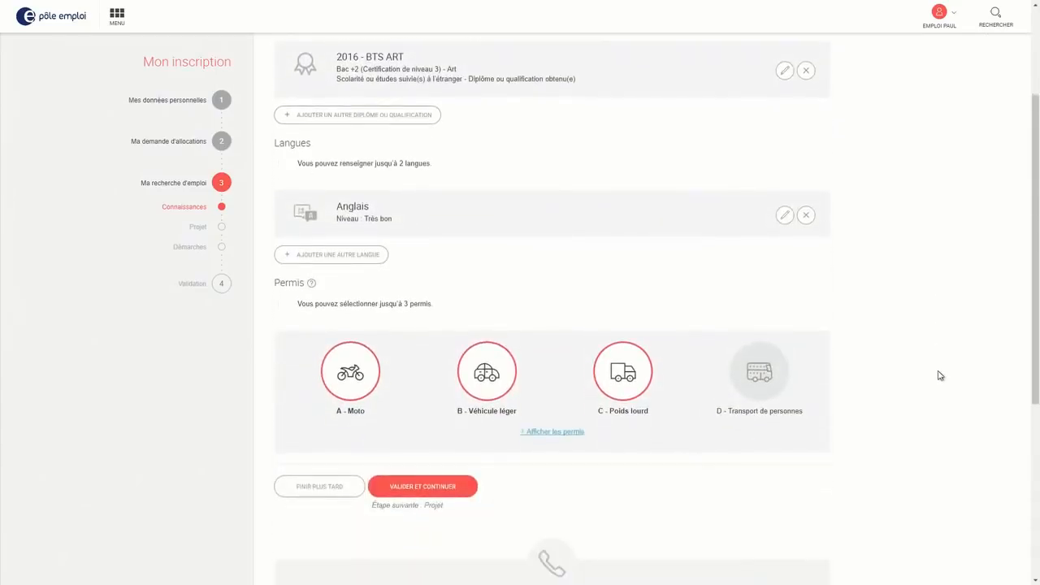
# Scroll down the Connaissances page
pyautogui.scroll(-1, 941, 376)
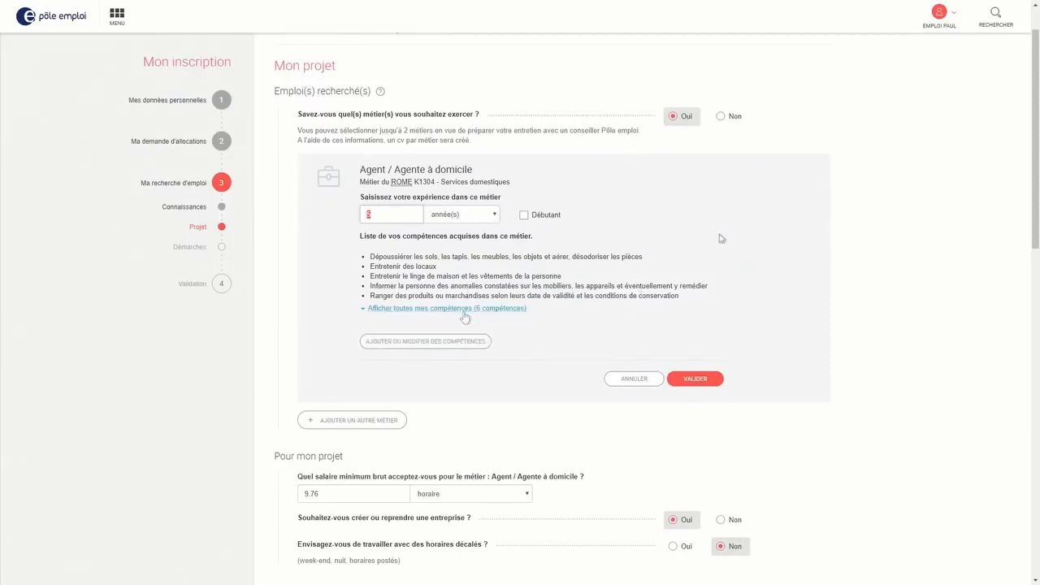
# Save the Agent / Agente à domicile job card and scroll through the Mobilité section
pyautogui.click(704, 380)
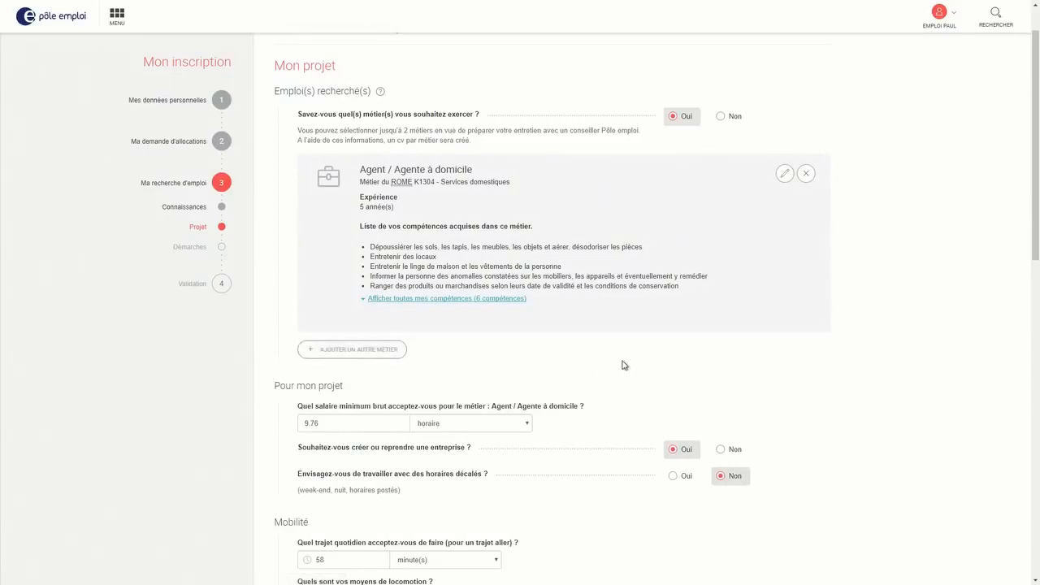
pyautogui.scroll(-2, 623, 365)
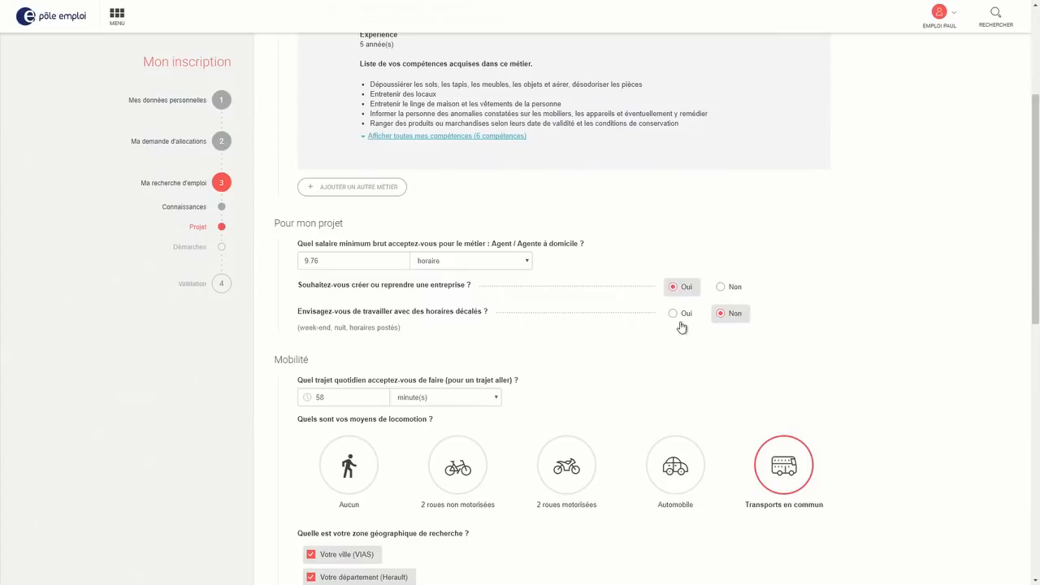
pyautogui.scroll(-2, 755, 316)
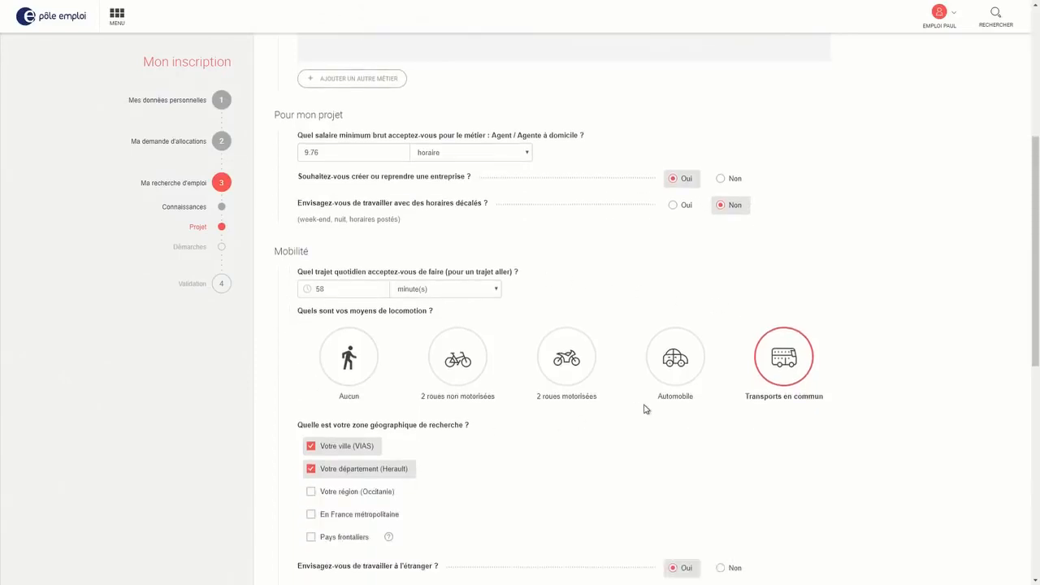
pyautogui.scroll(-1, 646, 408)
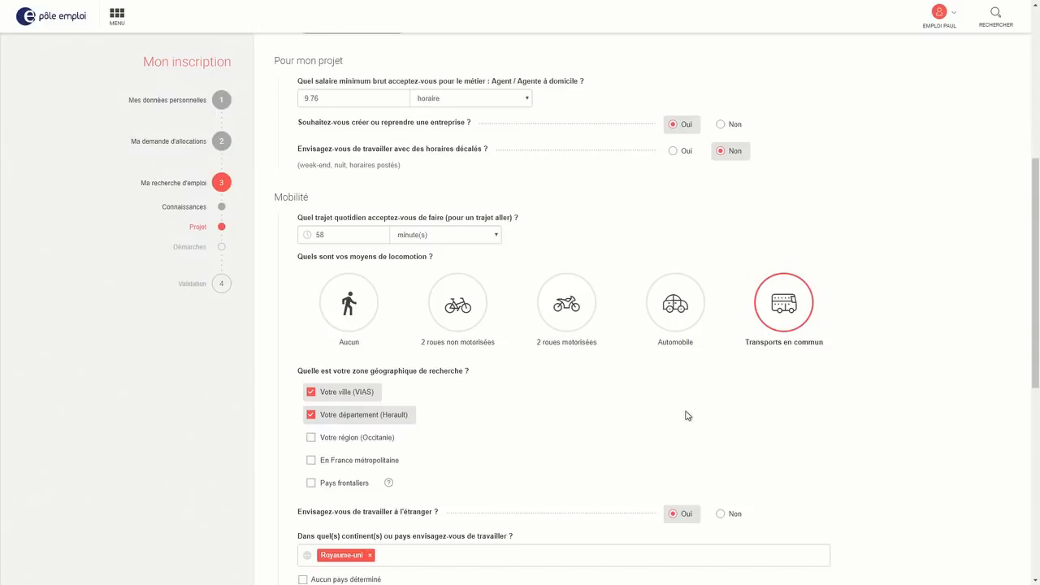
pyautogui.scroll(-1, 685, 415)
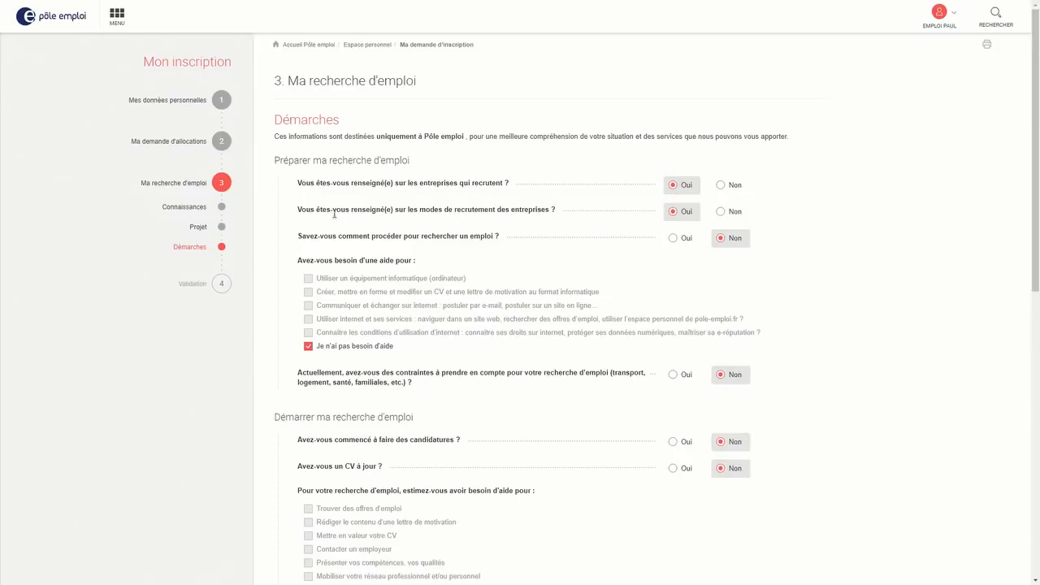
pyautogui.moveTo(334, 214); pyautogui.dragTo(555, 212)
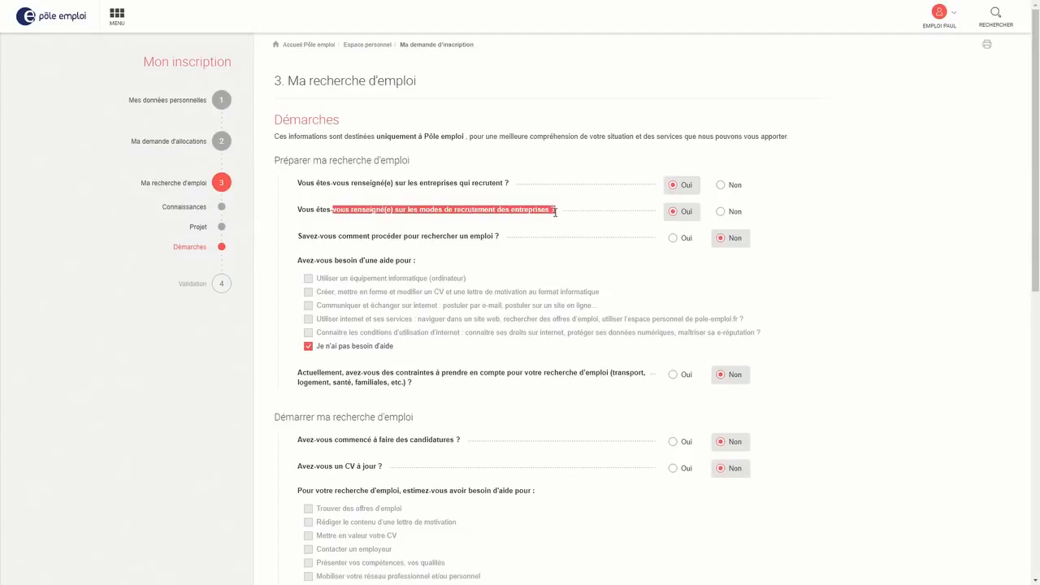
pyautogui.click(551, 230)
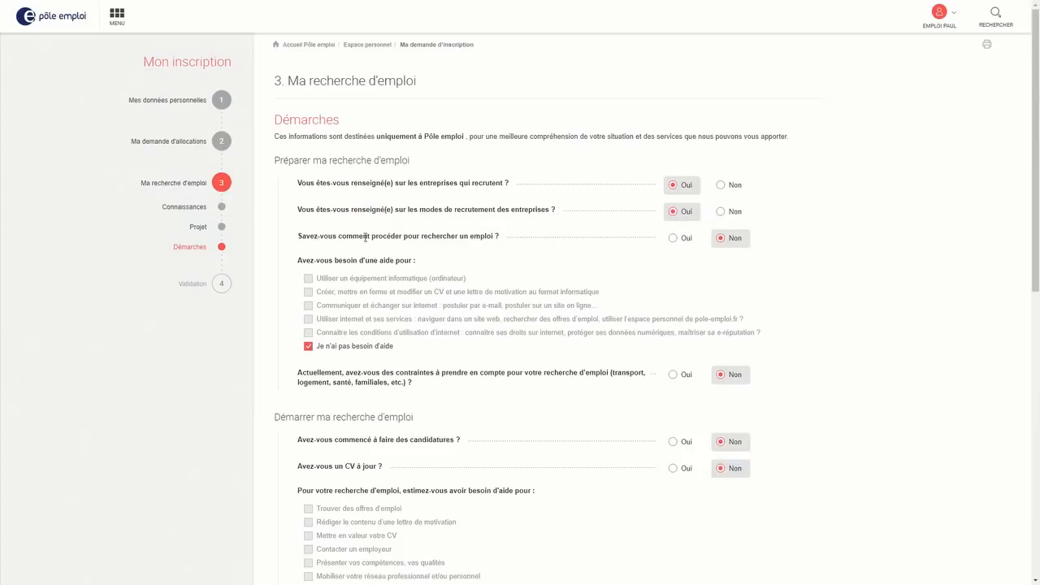
pyautogui.scroll(-2, 724, 238)
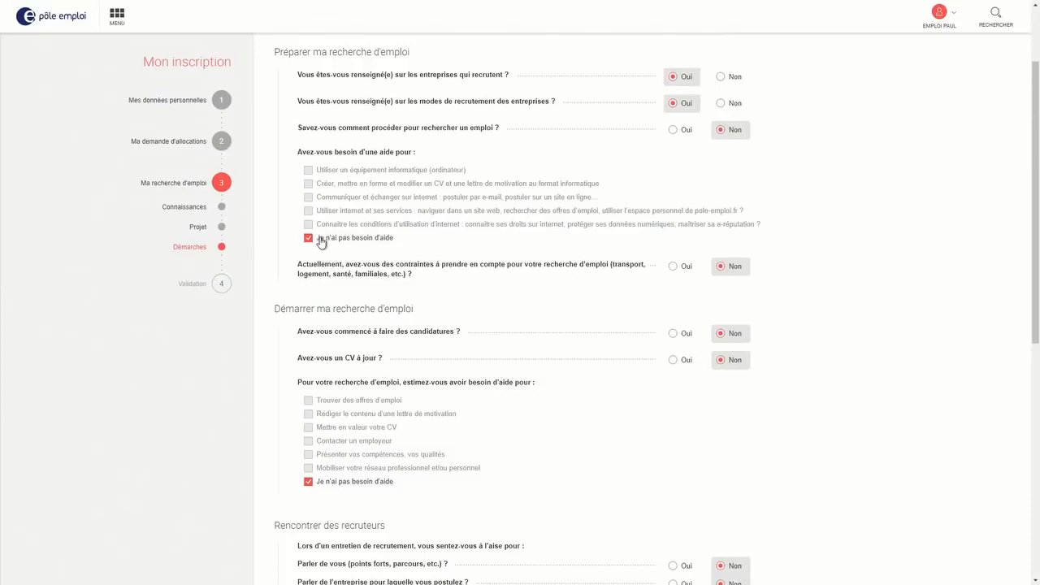
pyautogui.scroll(-1, 569, 274)
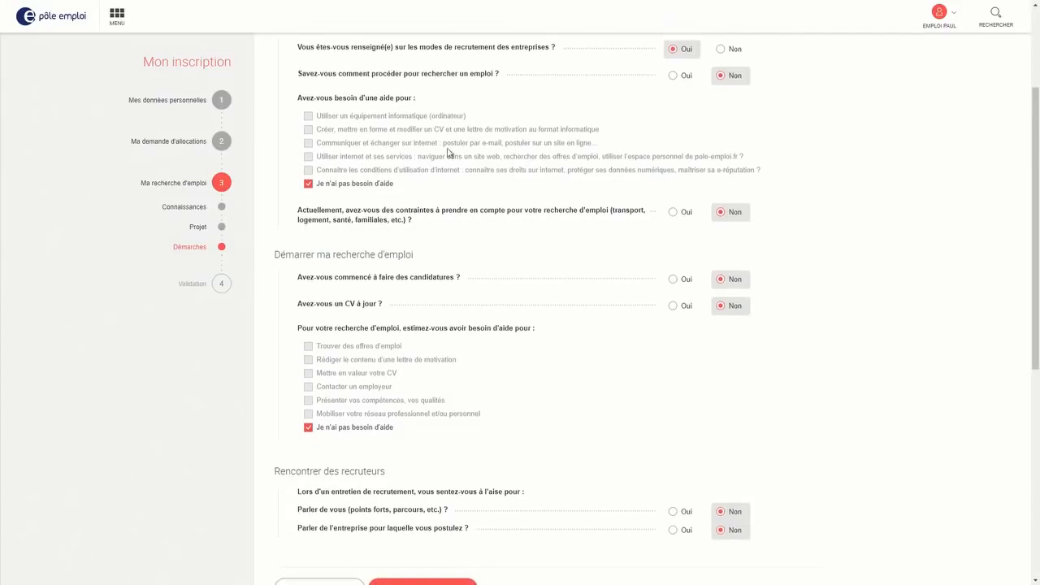
pyautogui.moveTo(306, 212); pyautogui.dragTo(610, 212)
pyautogui.click(601, 230)
pyautogui.click(685, 212)
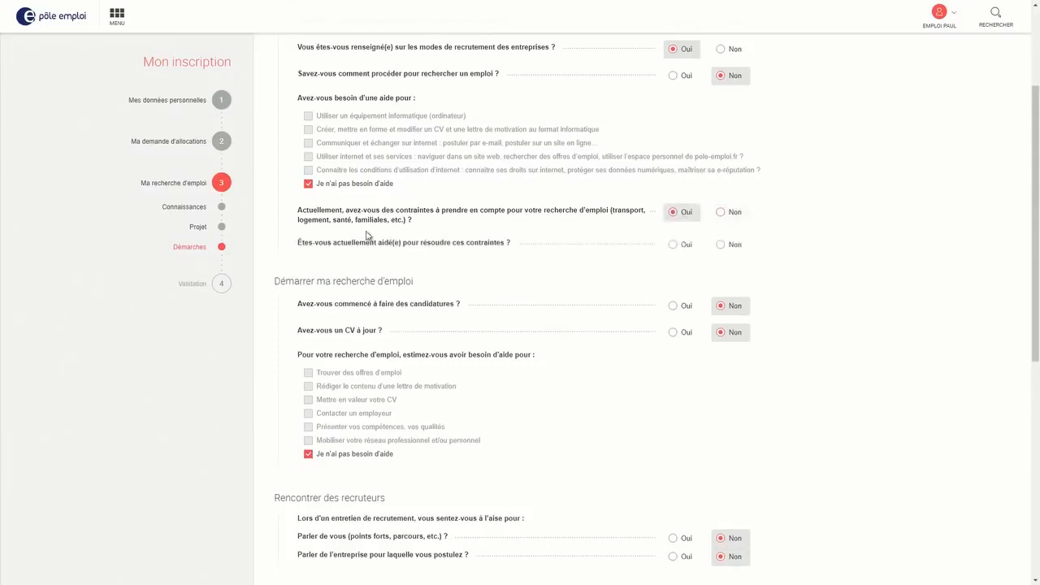
pyautogui.moveTo(297, 242); pyautogui.dragTo(514, 246)
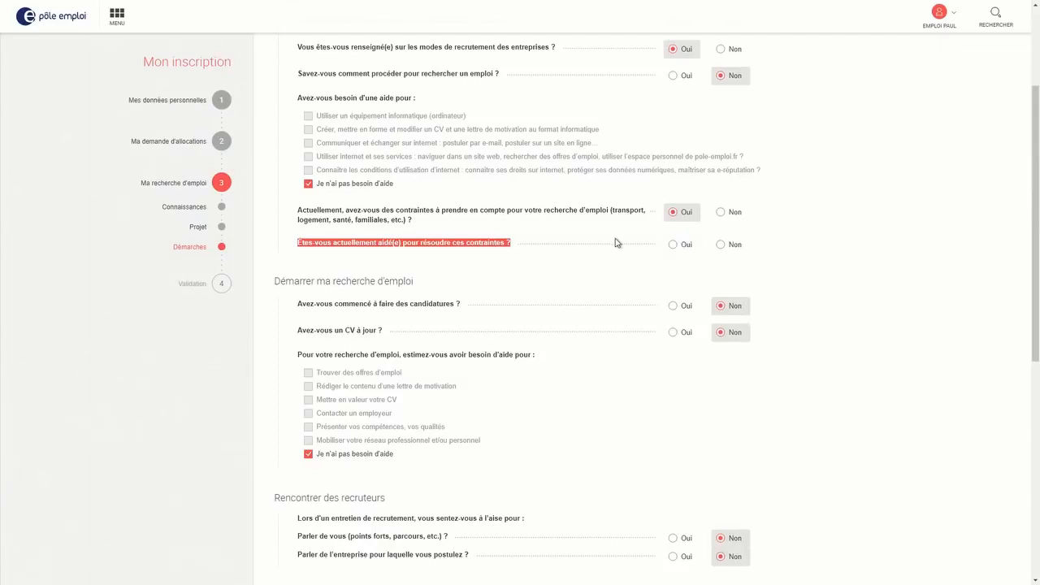
pyautogui.click(721, 214)
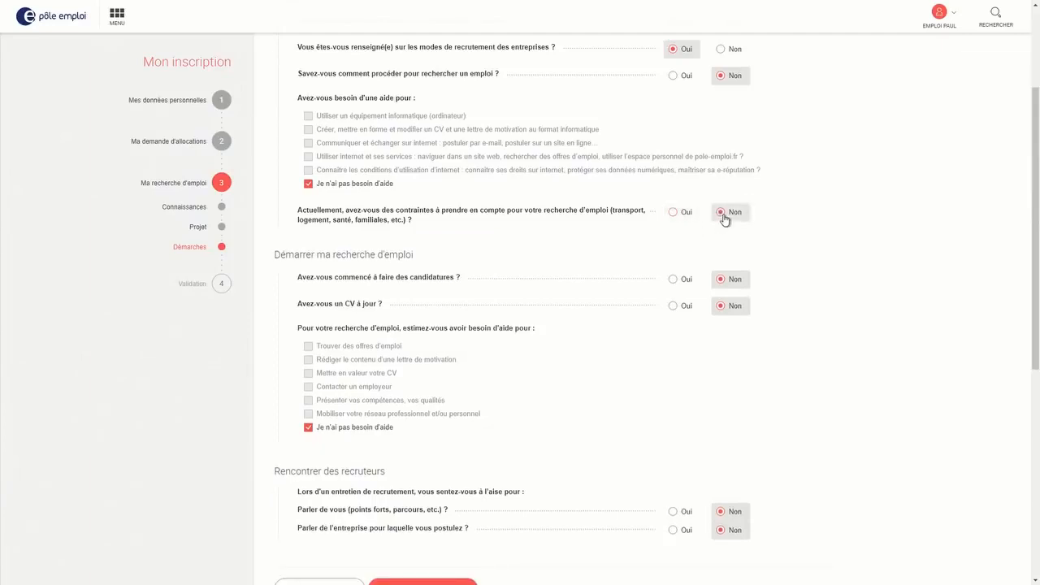
pyautogui.click(673, 212)
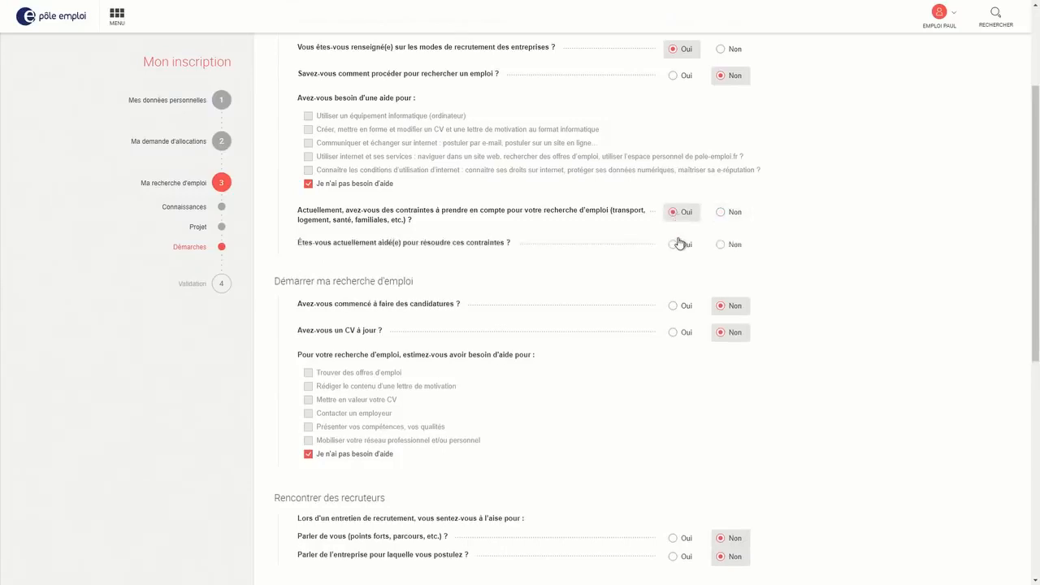
pyautogui.click(722, 215)
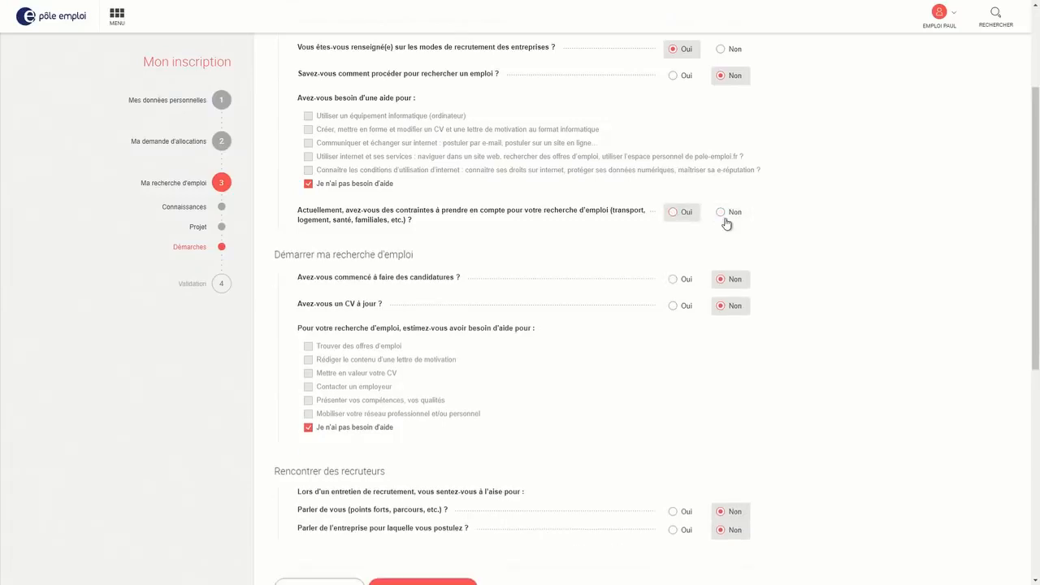
pyautogui.scroll(-1, 606, 293)
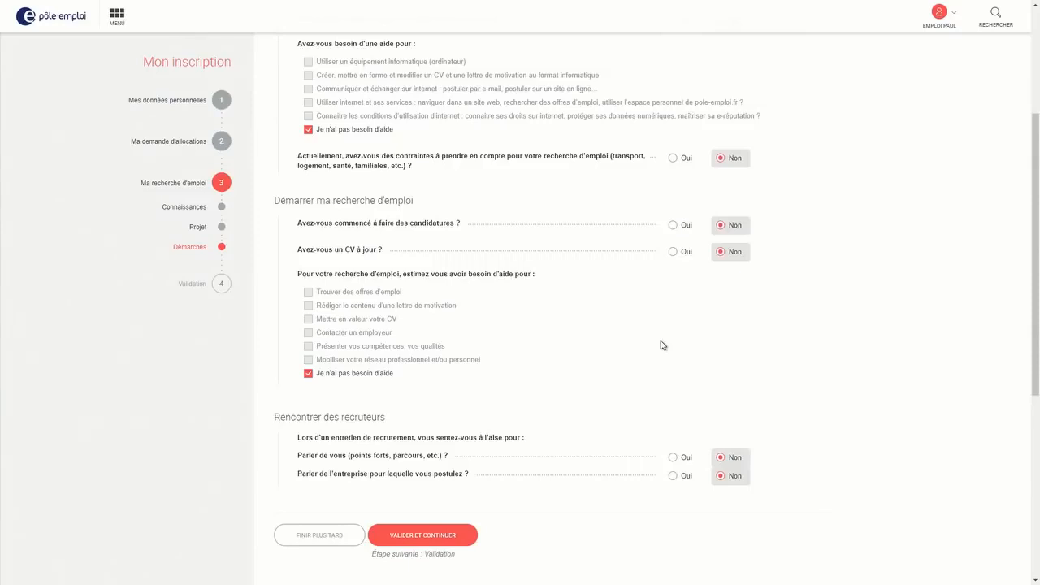
pyautogui.click(689, 227)
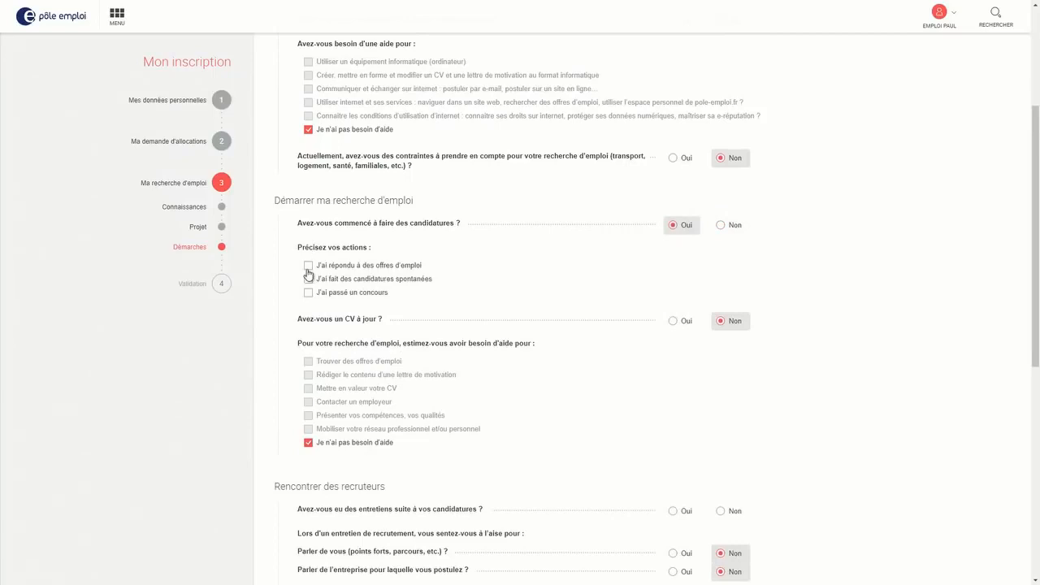
pyautogui.click(718, 227)
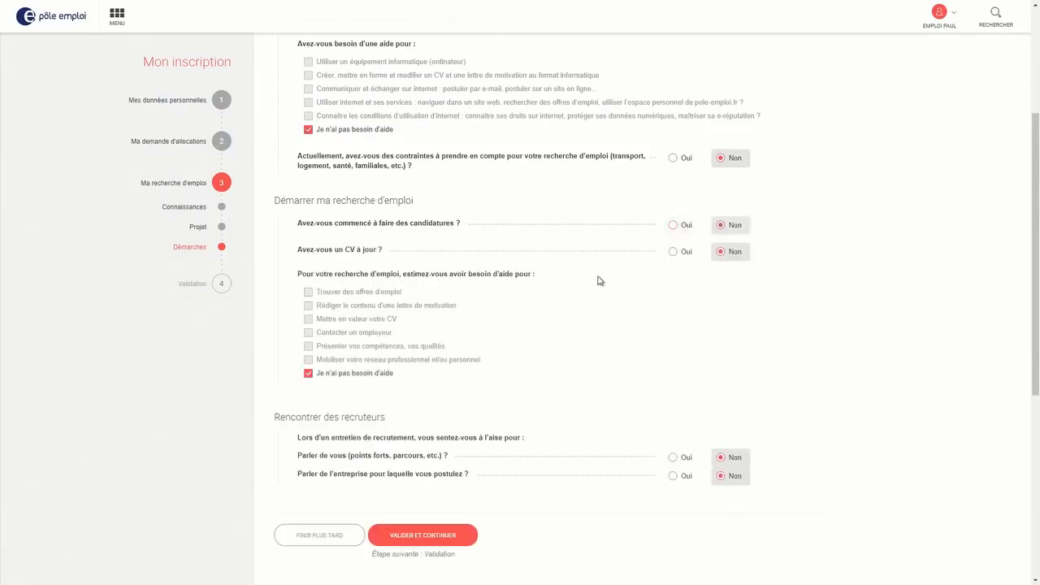
pyautogui.click(673, 253)
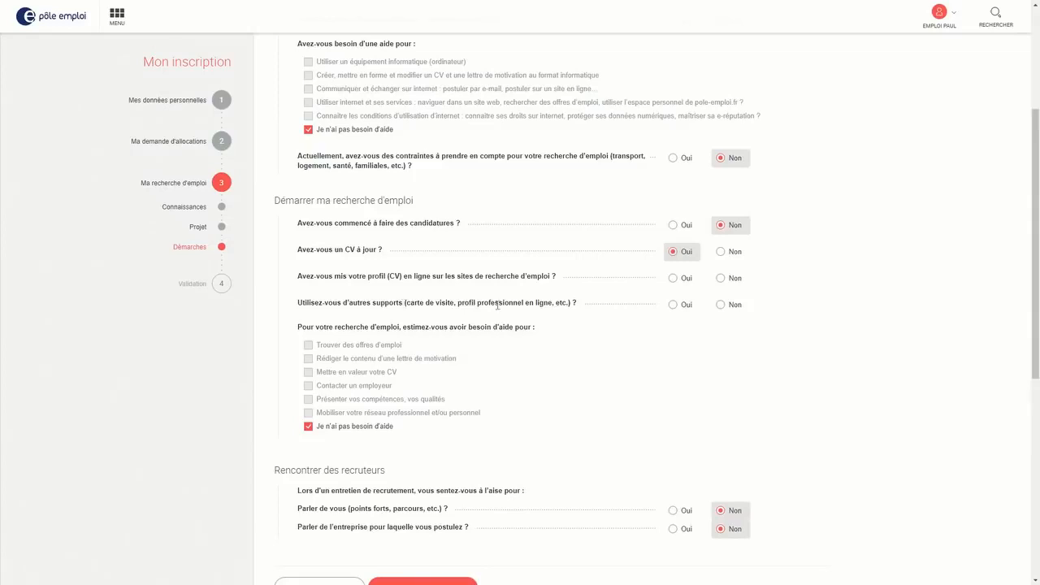
pyautogui.click(720, 252)
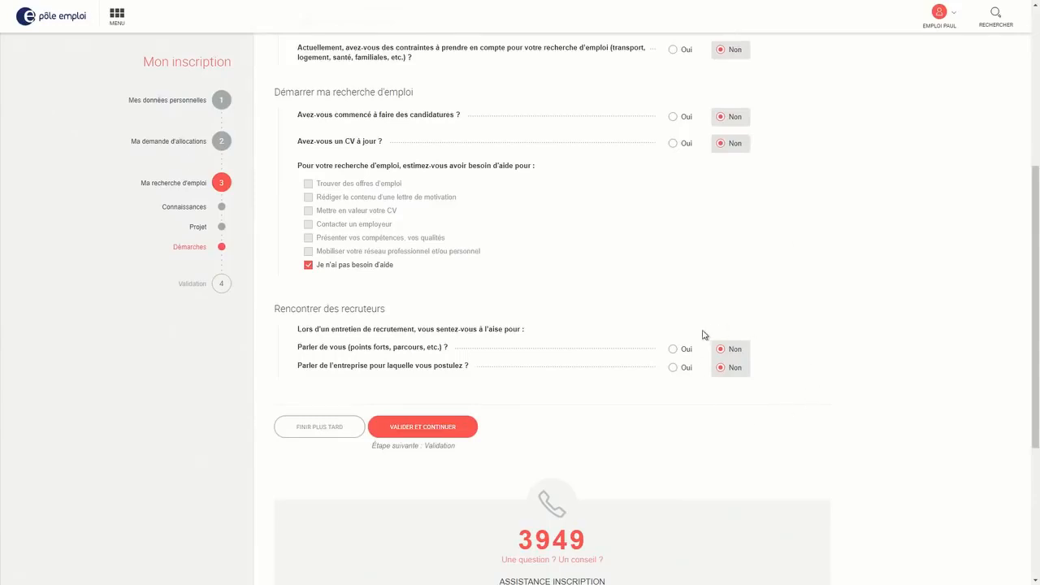
# Submit Démarches, tick 'J'ai lu l'ensemble de mes droits et devoirs', and continue to appointments
pyautogui.click(439, 433)
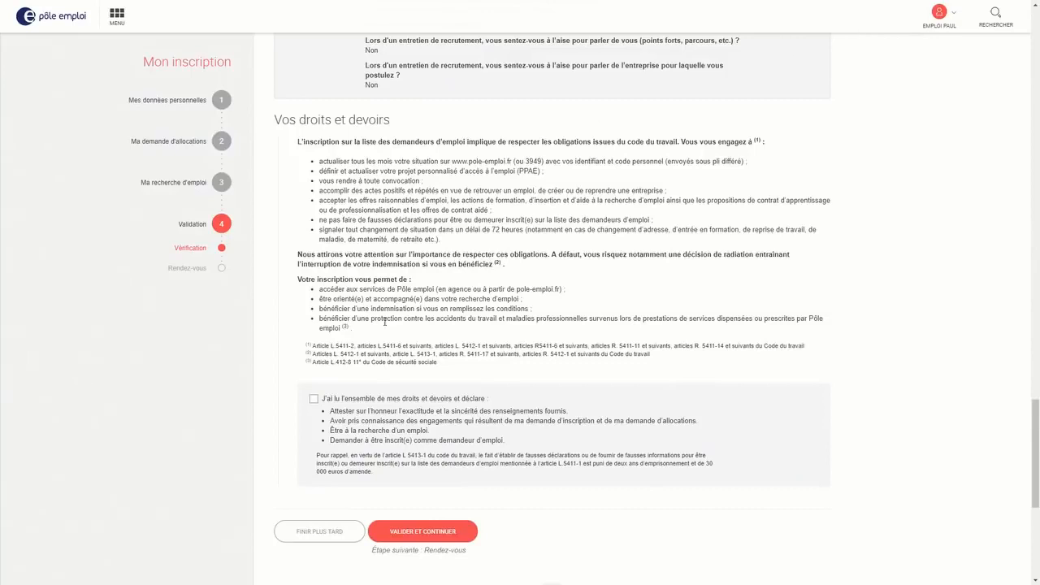
pyautogui.click(313, 400)
pyautogui.click(419, 533)
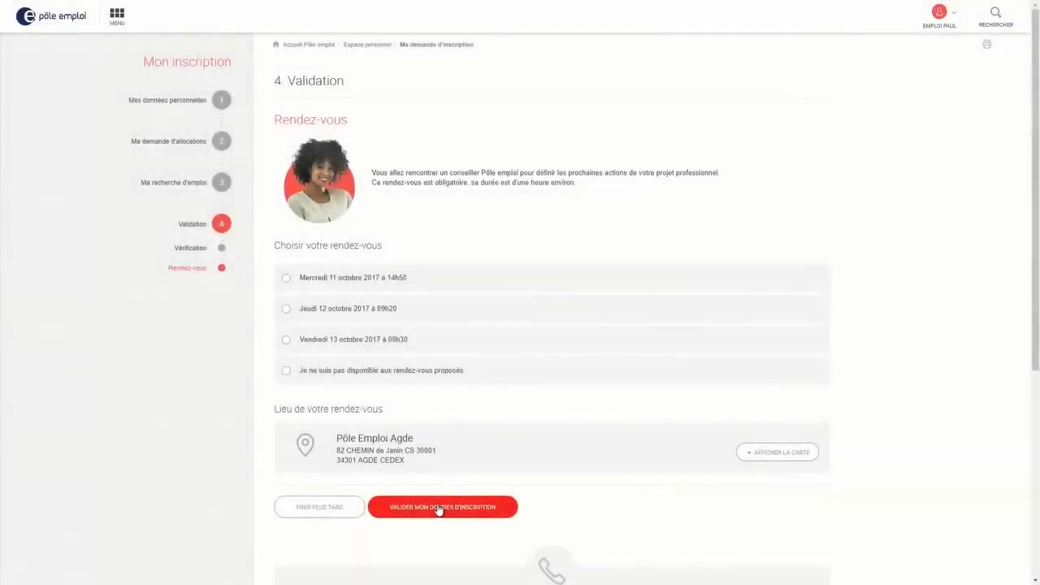